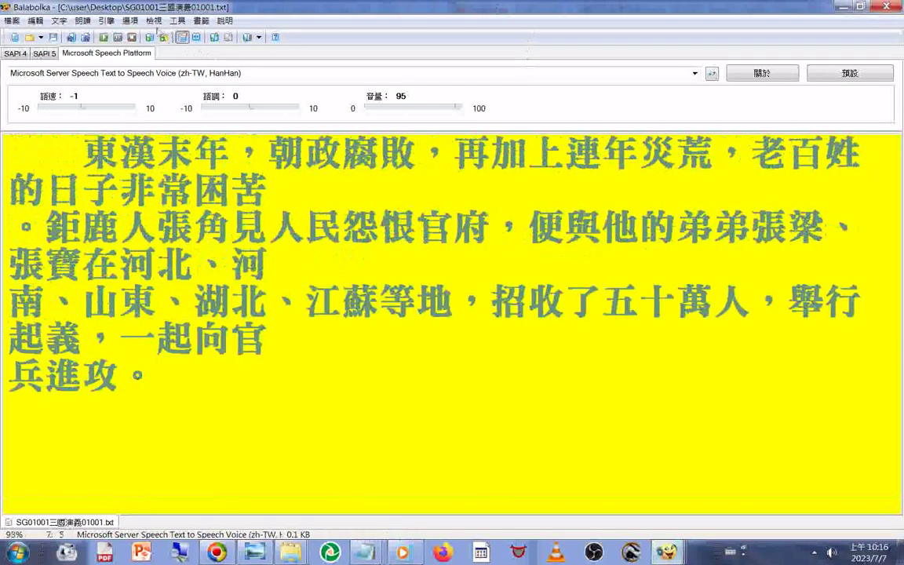
# Look over the options of the document-splitting tool (文件分割) and close it without splitting anything
pyautogui.click(154, 22)
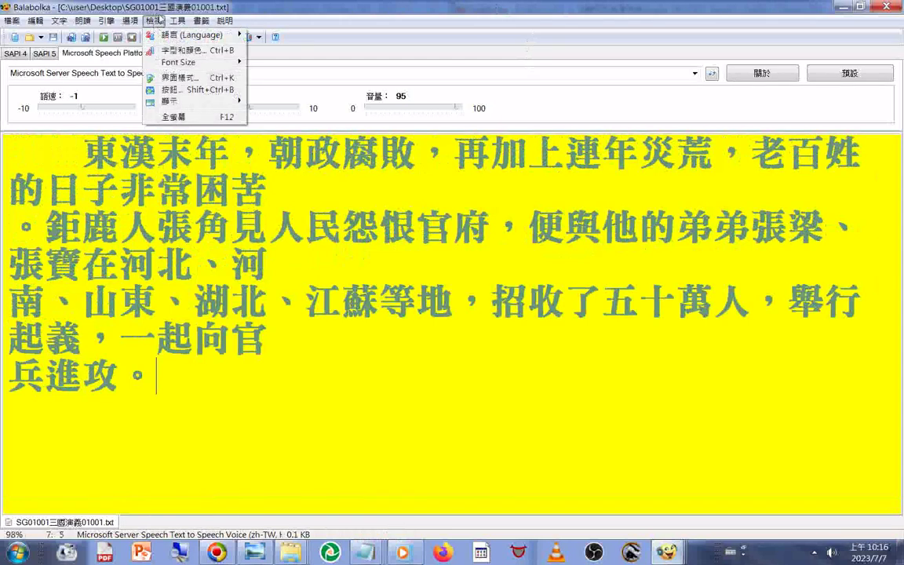
pyautogui.moveTo(131, 22)
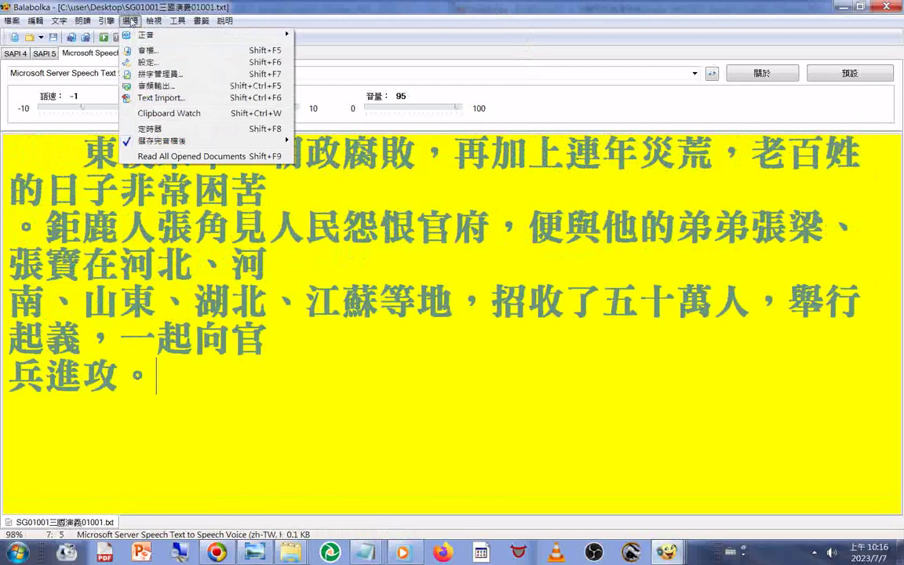
pyautogui.moveTo(161, 21)
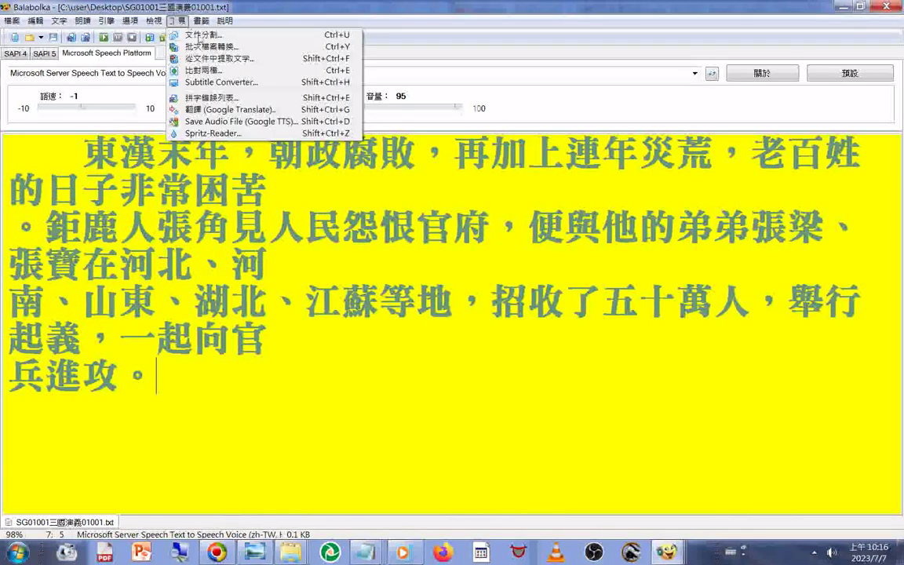
pyautogui.click(199, 36)
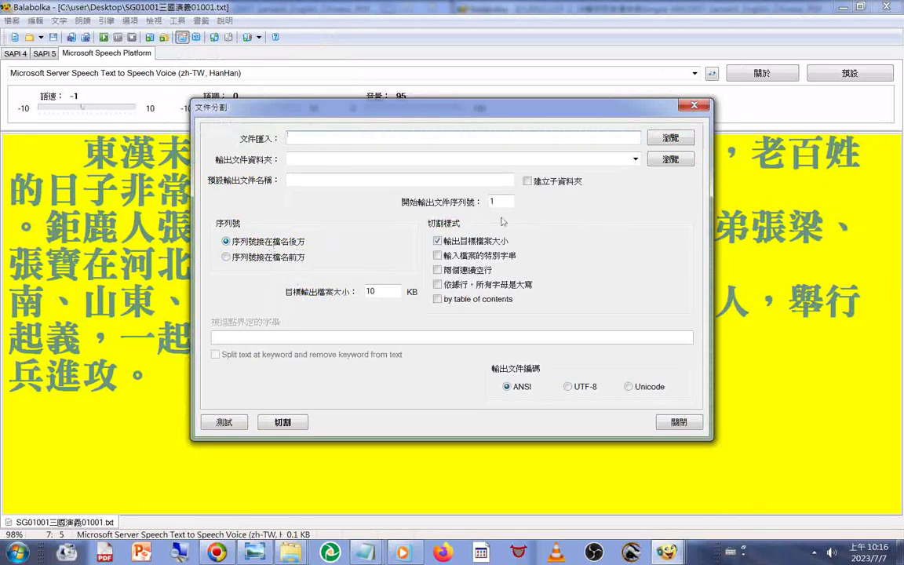
pyautogui.moveTo(628, 106); pyautogui.dragTo(595, 89)
pyautogui.press('Escape')
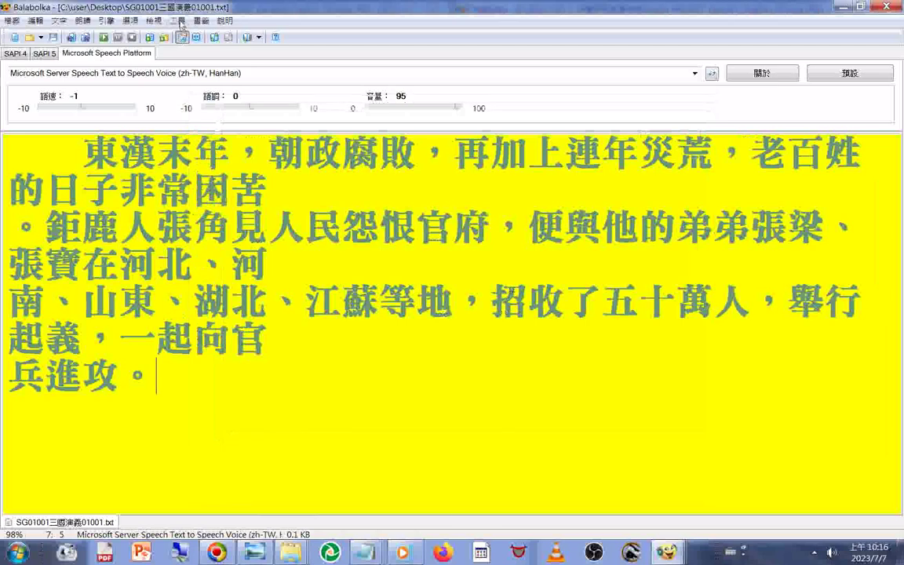
# Look over the batch window for converting text files to audio files (批次檔案轉換) and close it
pyautogui.click(180, 22)
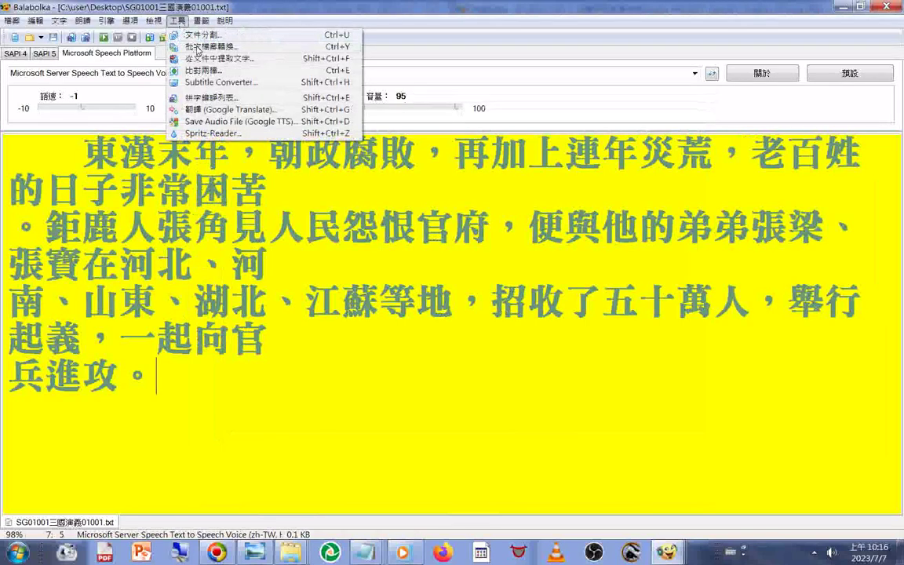
pyautogui.click(197, 47)
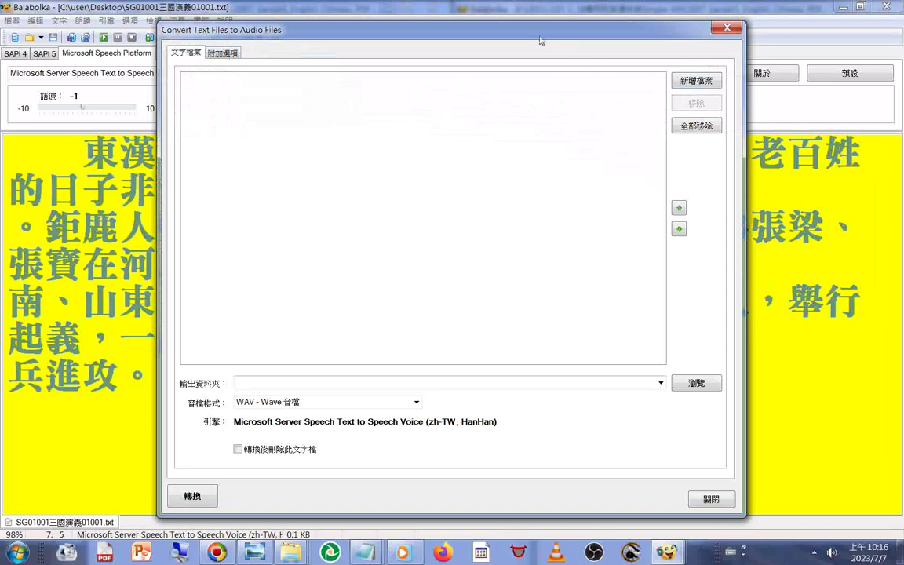
pyautogui.moveTo(541, 39); pyautogui.dragTo(461, 473)
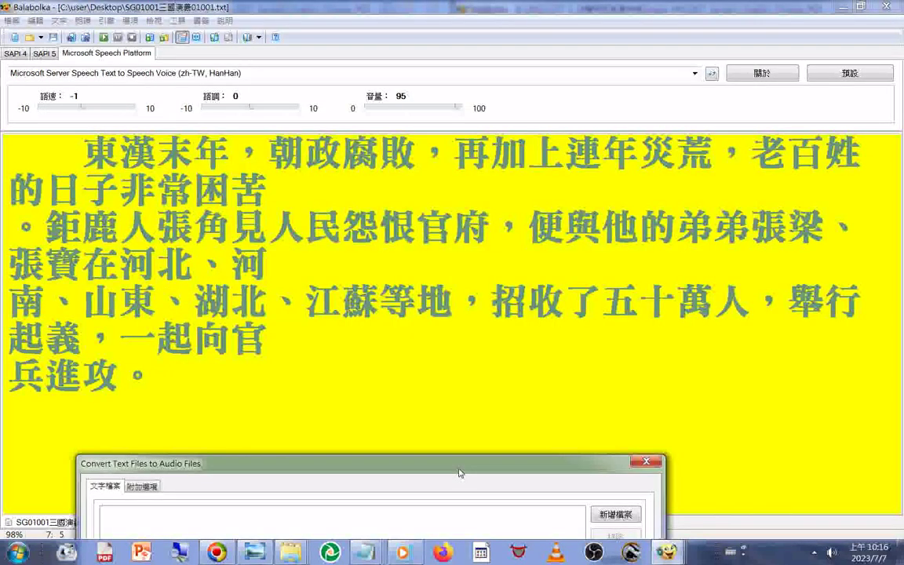
pyautogui.moveTo(460, 473); pyautogui.dragTo(494, 99)
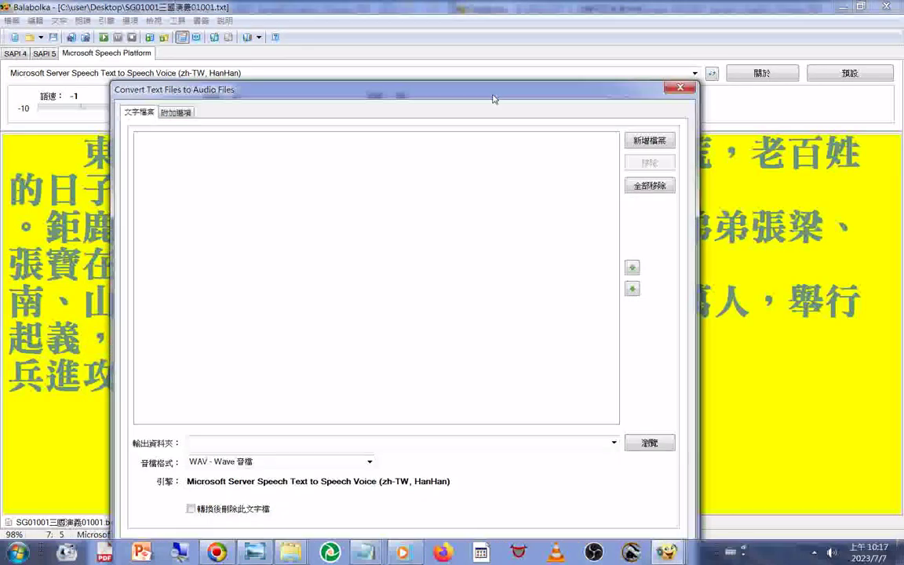
pyautogui.click(679, 89)
# Open the tool for extracting text from documents (從文件中提取文字) and set the output encoding to Unicode
pyautogui.click(177, 20)
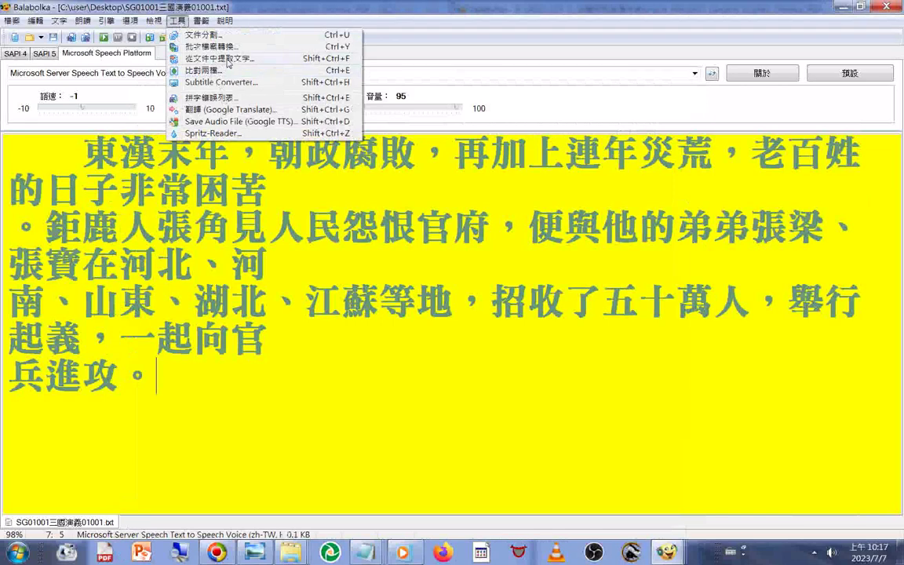
pyautogui.click(229, 59)
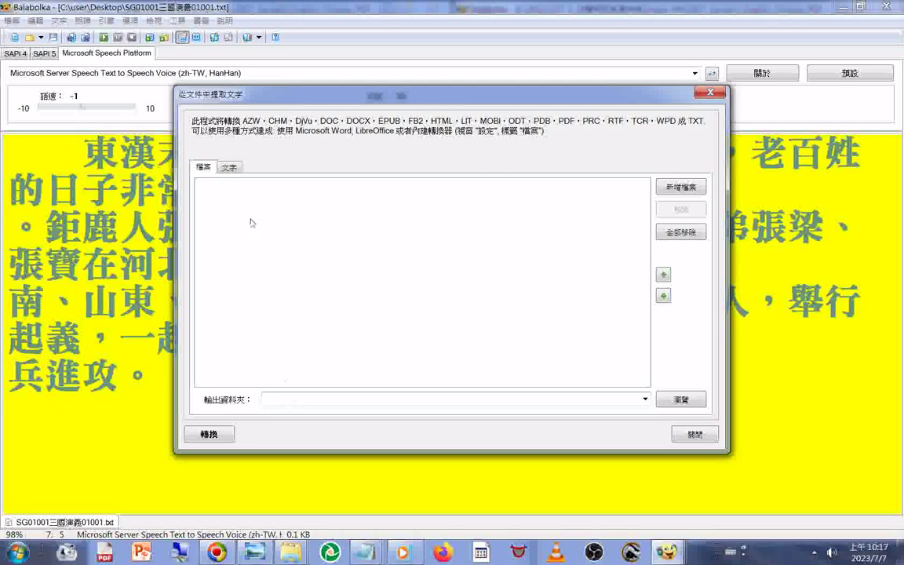
pyautogui.click(233, 169)
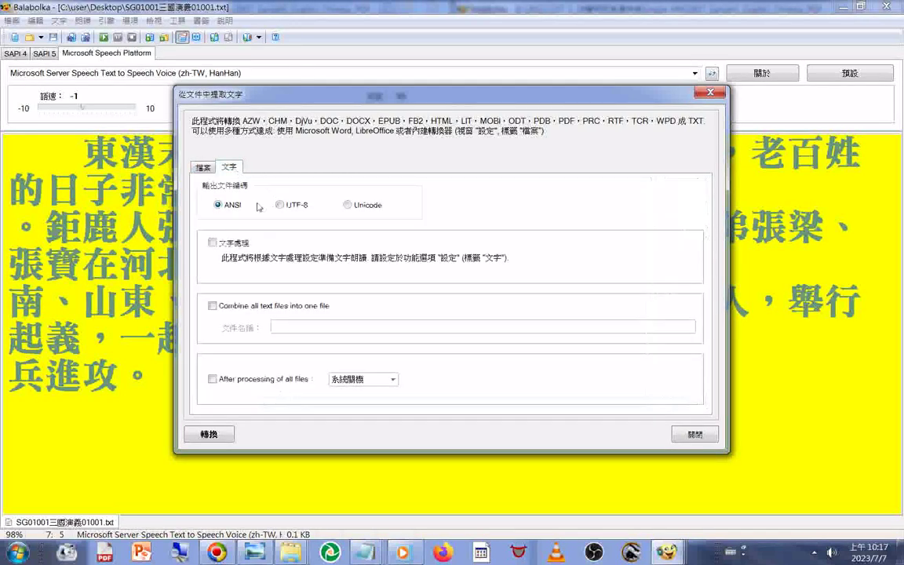
pyautogui.click(349, 207)
# Have all extracted text files combined into one file named SG三國演義
pyautogui.click(213, 307)
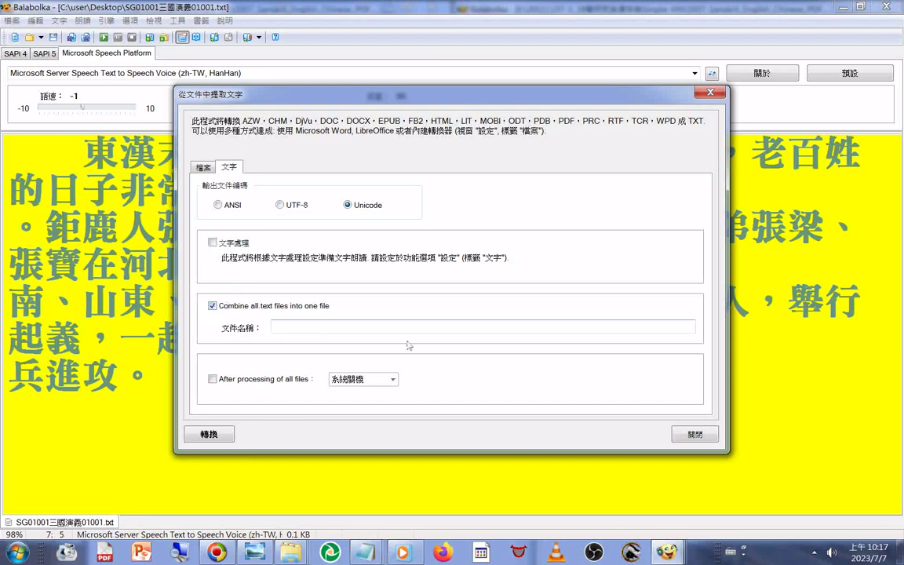
pyautogui.click(295, 330)
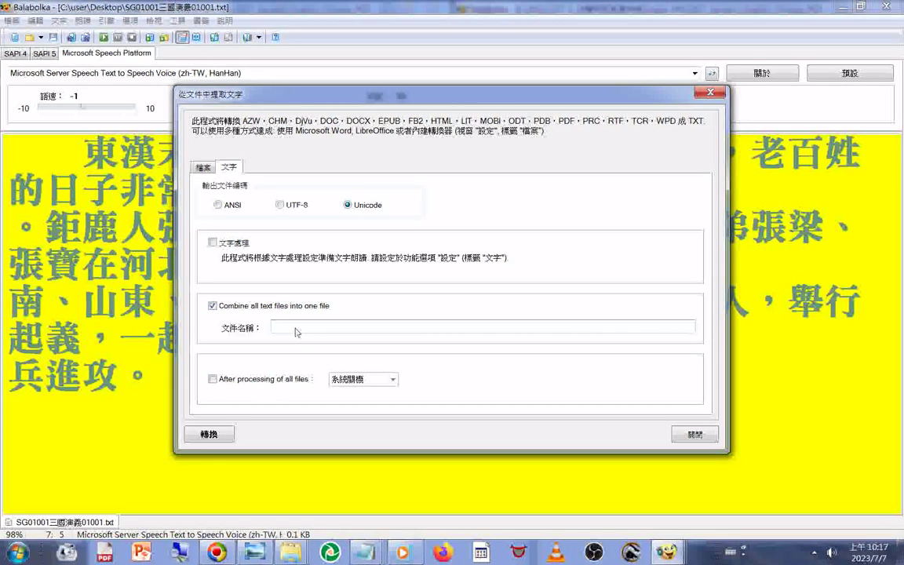
pyautogui.rightClick(297, 329)
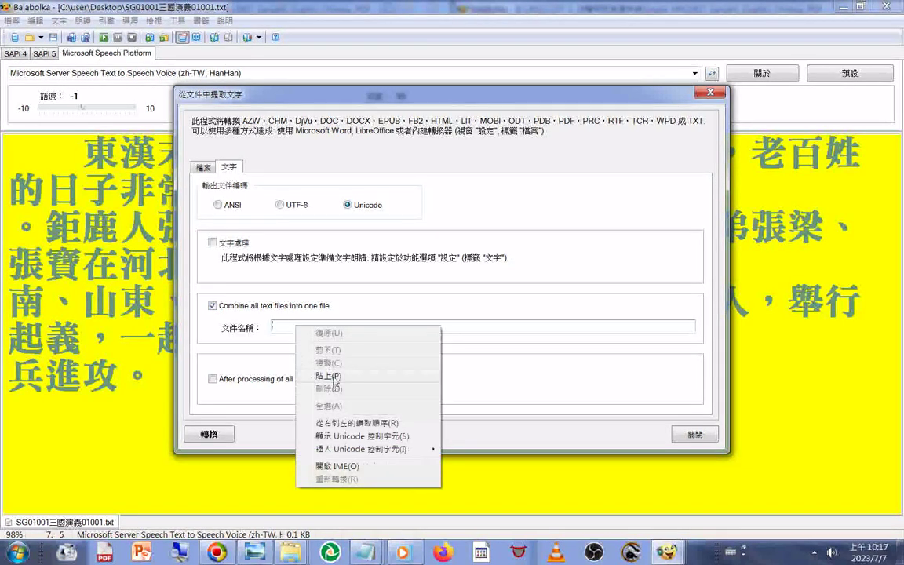
pyautogui.click(303, 346)
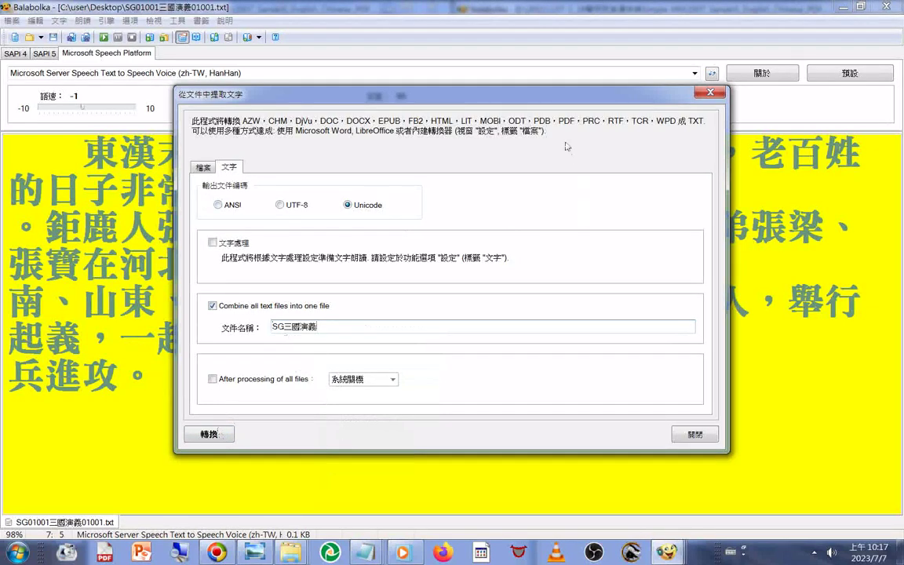
# Open the file picker for adding source documents to the extraction list
pyautogui.moveTo(489, 99); pyautogui.dragTo(479, 56)
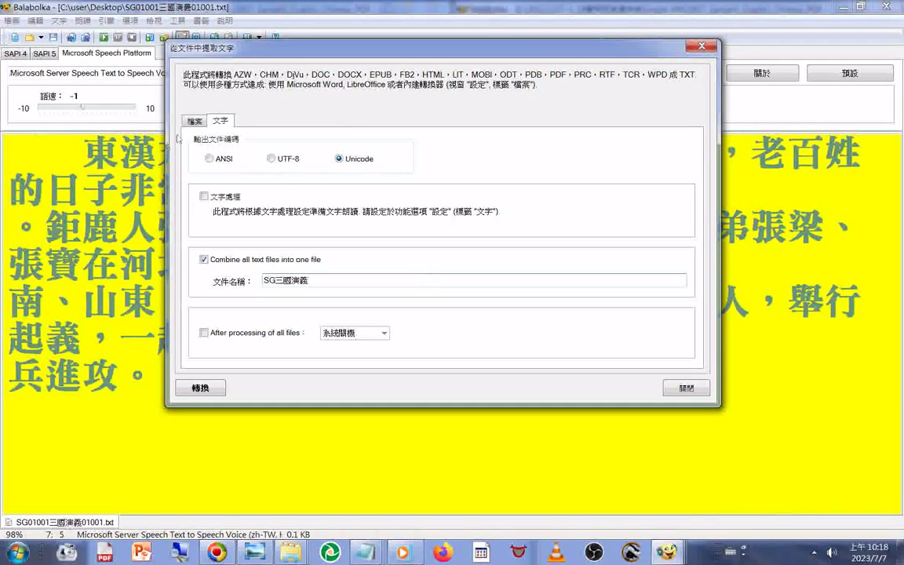
pyautogui.click(194, 121)
pyautogui.click(673, 140)
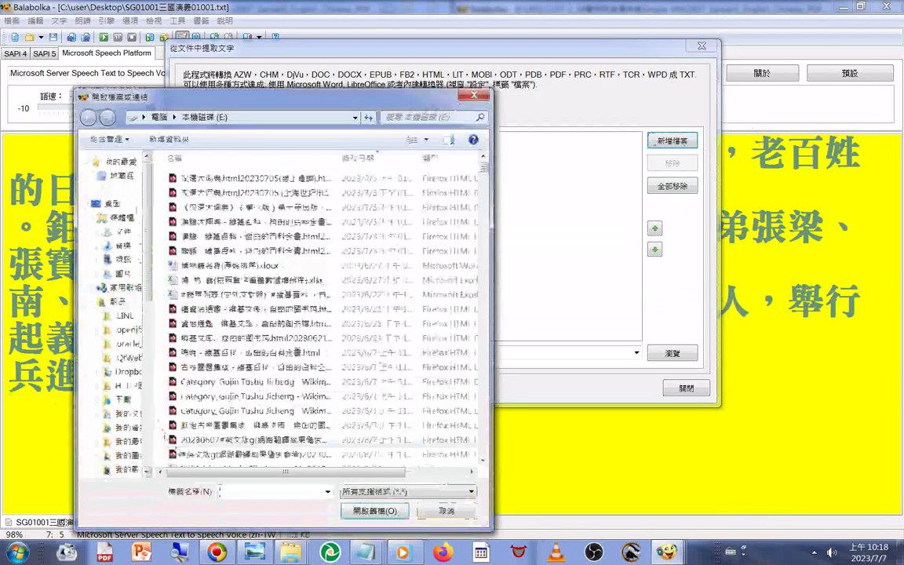
# Look through the files and folders on drive E: for documents to add
pyautogui.scroll(-10, 345, 173)
pyautogui.moveTo(485, 218); pyautogui.dragTo(480, 325)
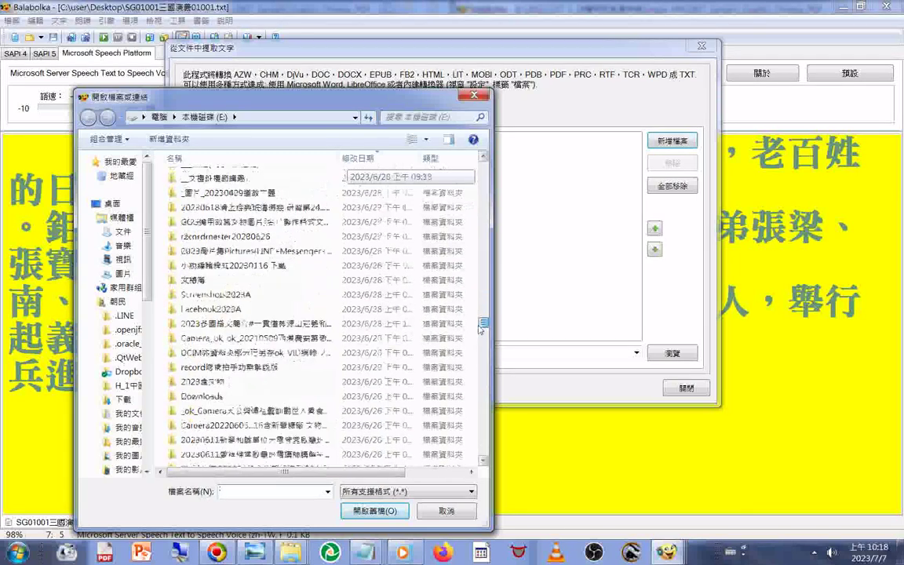
pyautogui.moveTo(481, 329); pyautogui.dragTo(481, 329)
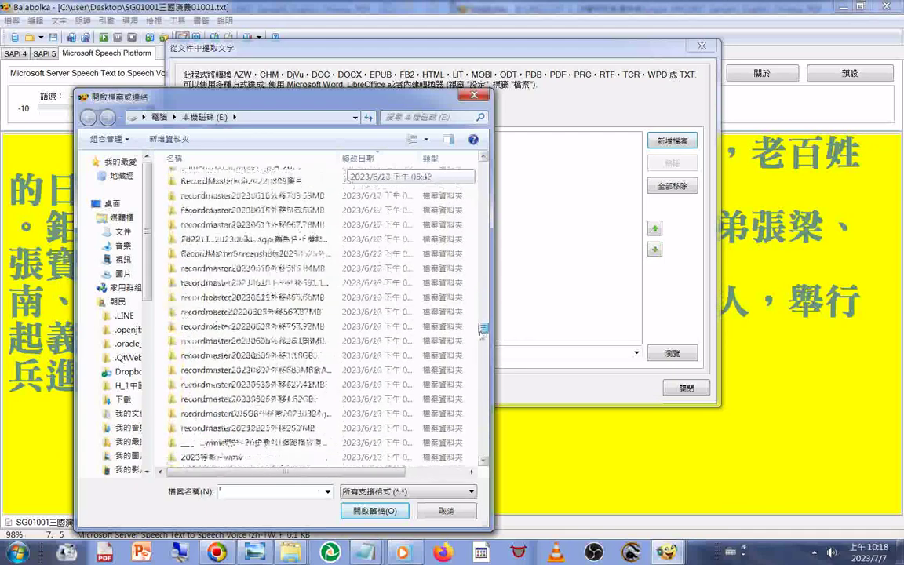
pyautogui.moveTo(482, 332); pyautogui.dragTo(490, 427)
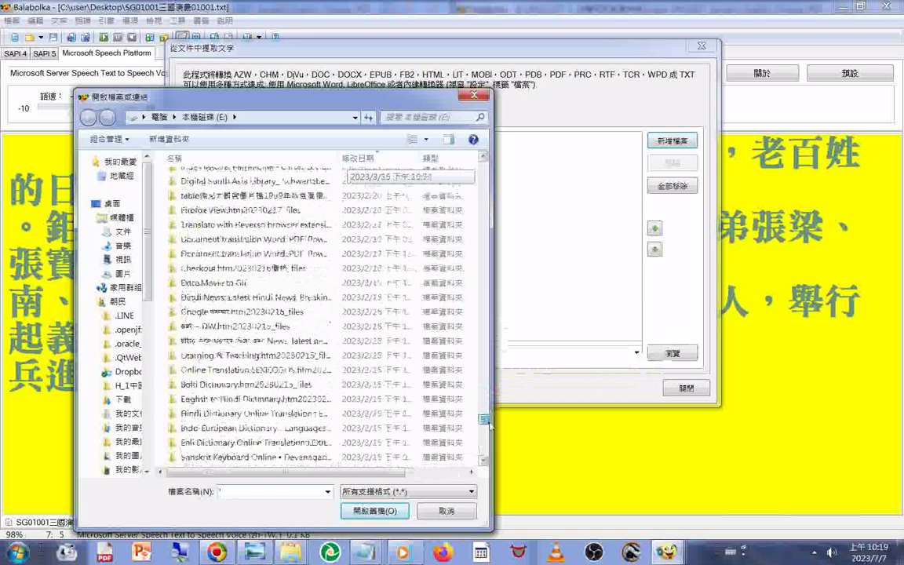
pyautogui.moveTo(490, 426); pyautogui.dragTo(493, 459)
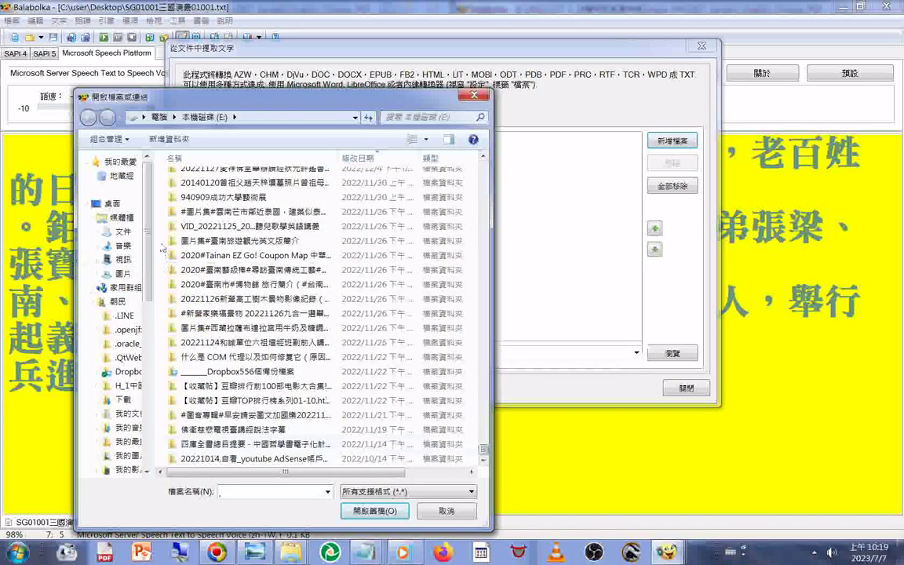
# Sort the drive E: listing by modified date, first ascending and again descending, and look through its files
pyautogui.rightClick(160, 241)
pyautogui.moveTo(205, 267)
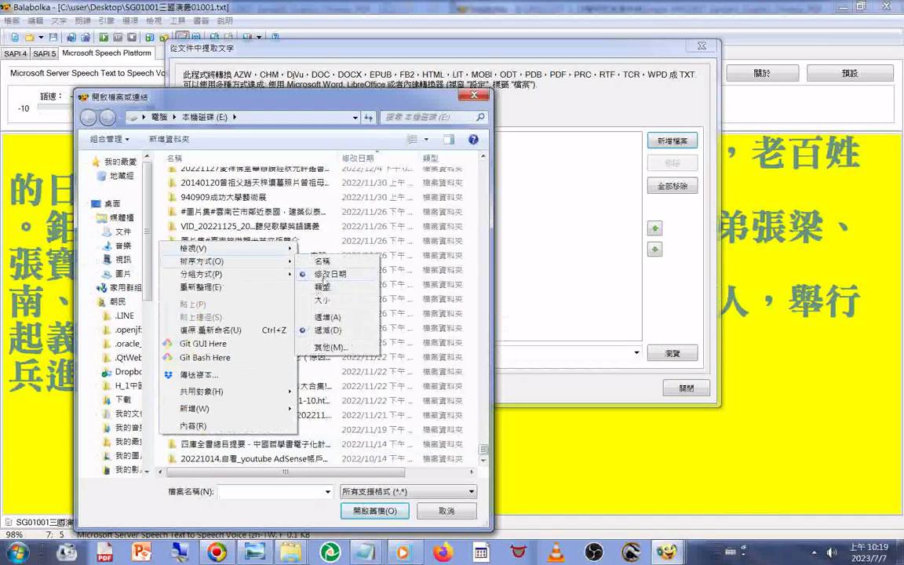
pyautogui.click(328, 317)
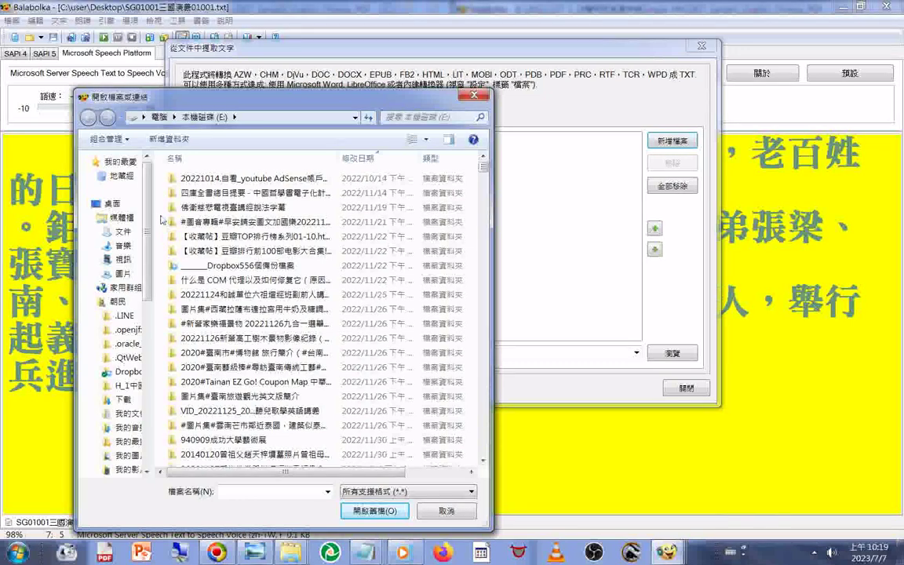
pyautogui.rightClick(162, 221)
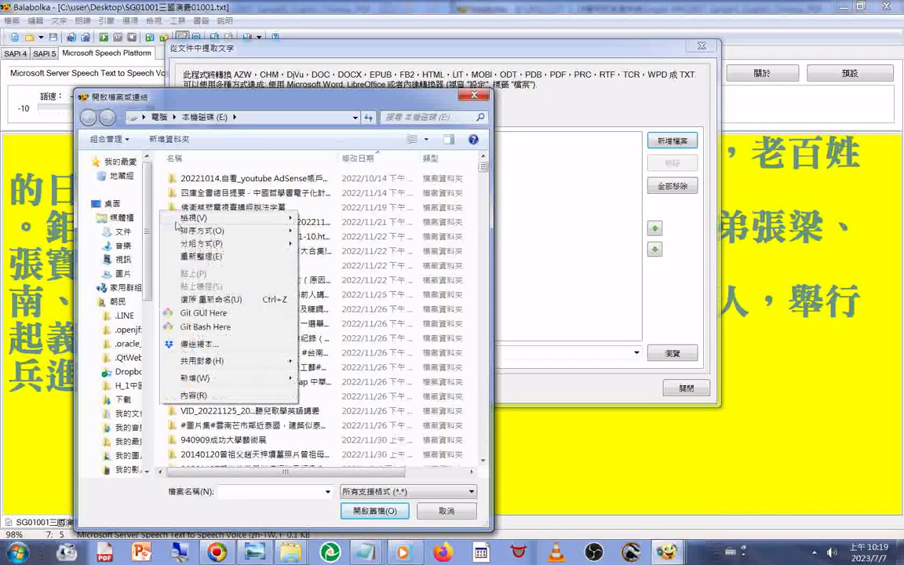
pyautogui.moveTo(267, 228)
pyautogui.click(328, 300)
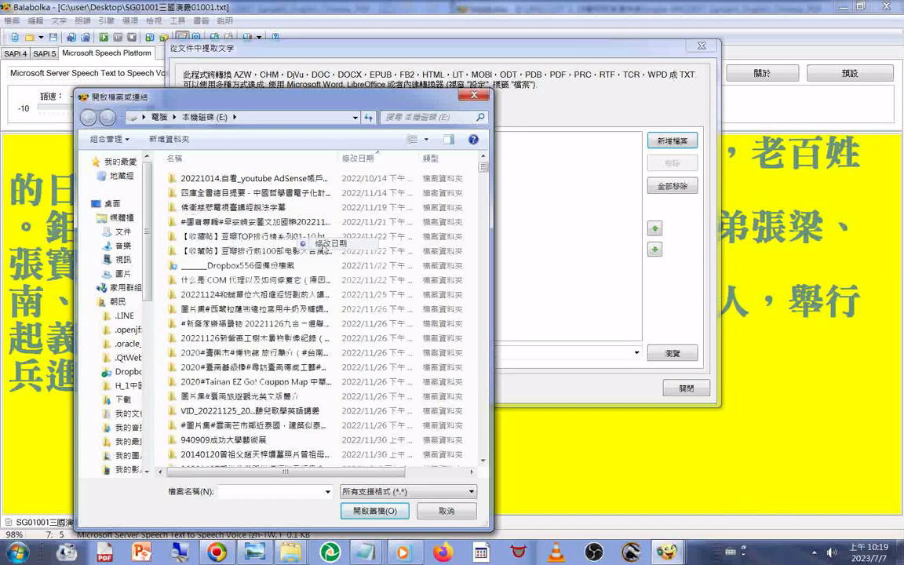
pyautogui.scroll(-3, 388, 273)
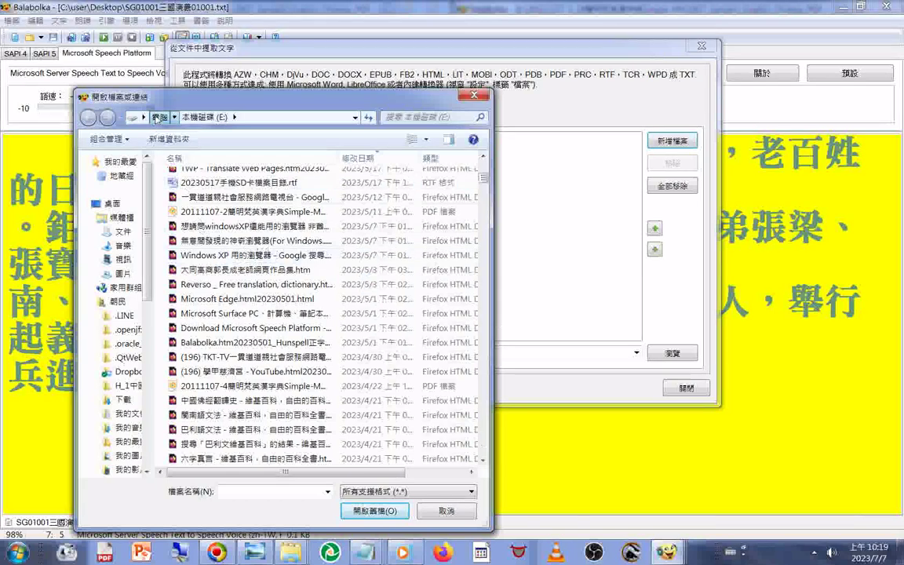
# Switch the file picker to drive H: and sort its contents by modified date in ascending order
pyautogui.click(157, 117)
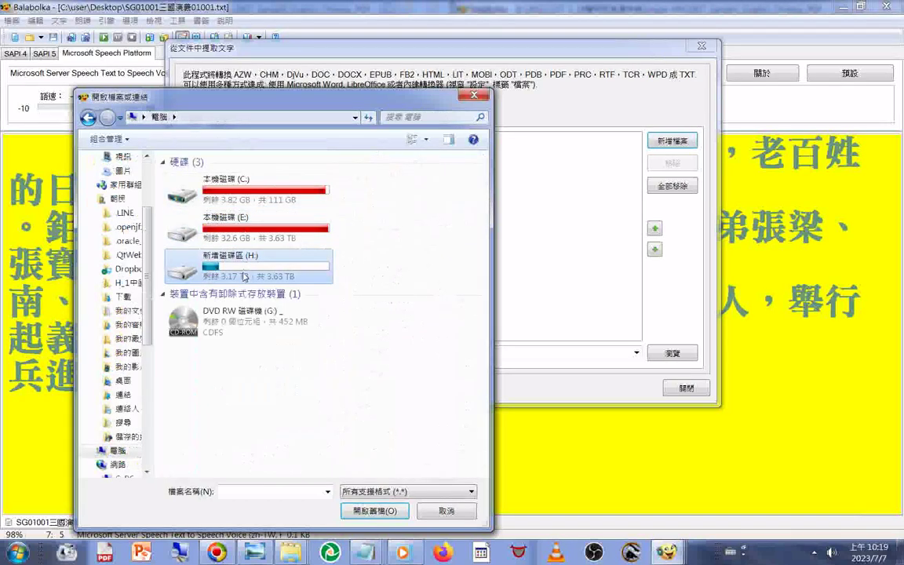
pyautogui.doubleClick(244, 266)
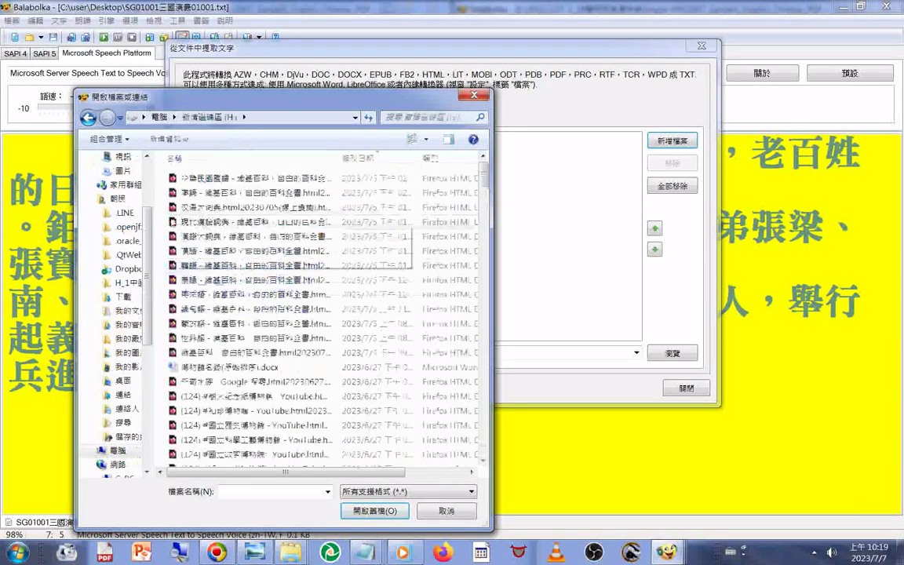
pyautogui.rightClick(160, 240)
pyautogui.moveTo(271, 257)
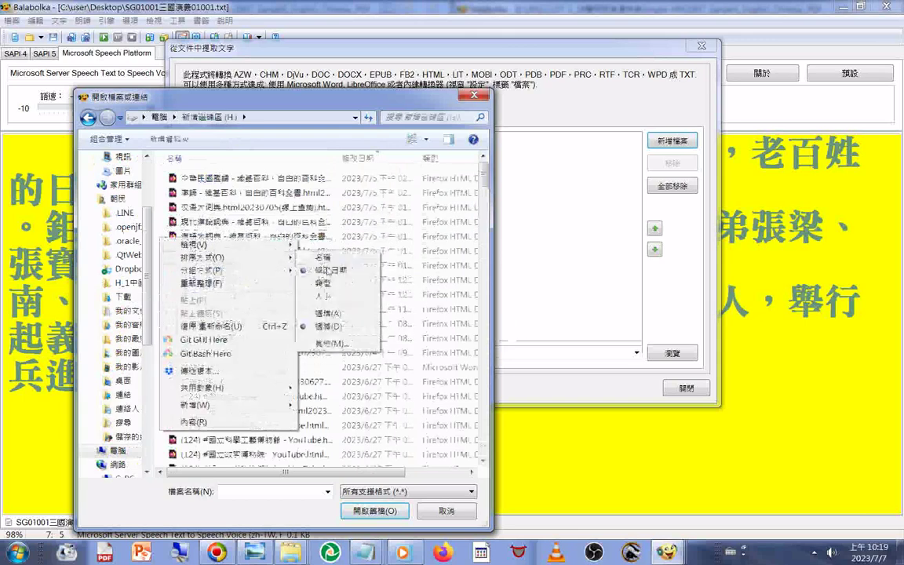
pyautogui.click(307, 270)
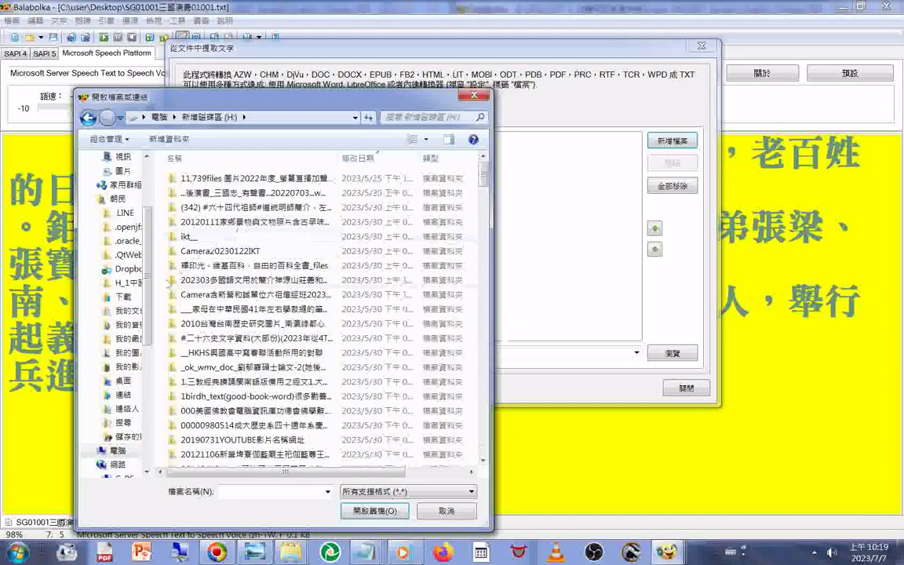
# Sort drive H: by modified date in descending order and open the KINGDOMS folder inside the 三國演義(圖文)(禁售) folder
pyautogui.rightClick(158, 281)
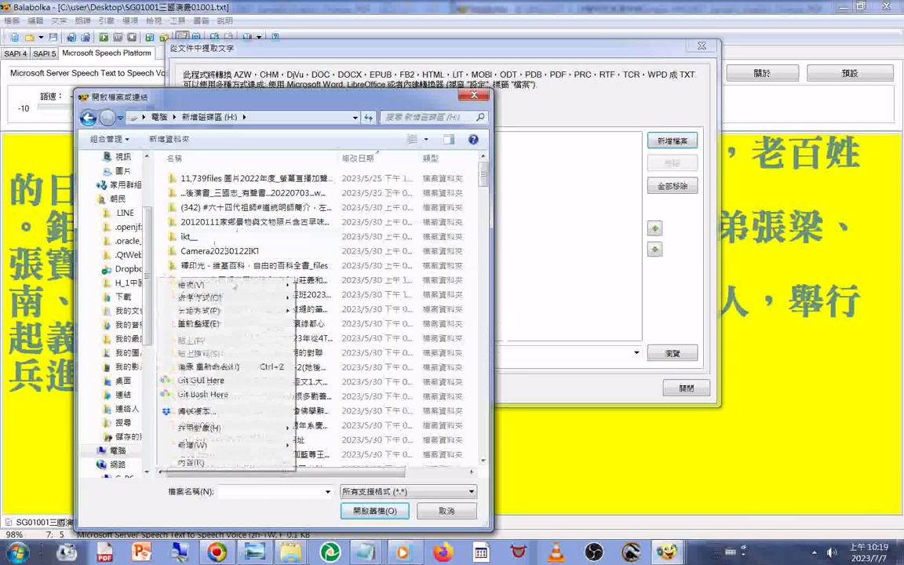
pyautogui.moveTo(228, 298)
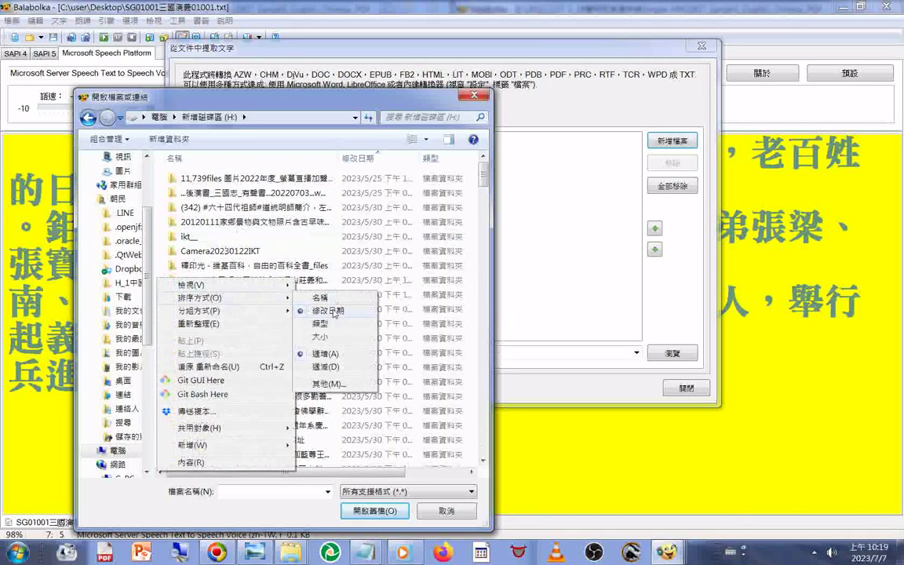
pyautogui.click(334, 312)
pyautogui.scroll(-10, 422, 266)
pyautogui.scroll(-10, 421, 266)
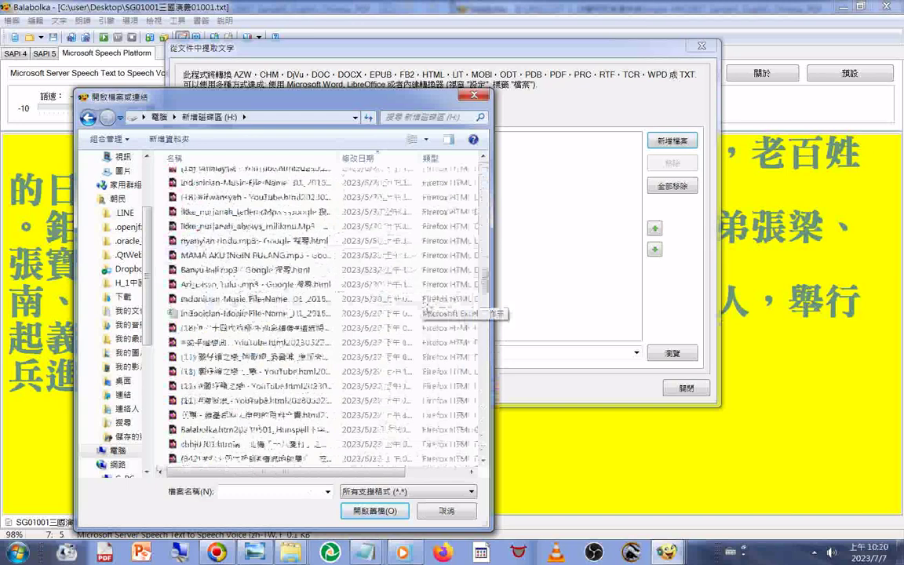
pyautogui.scroll(-10, 416, 298)
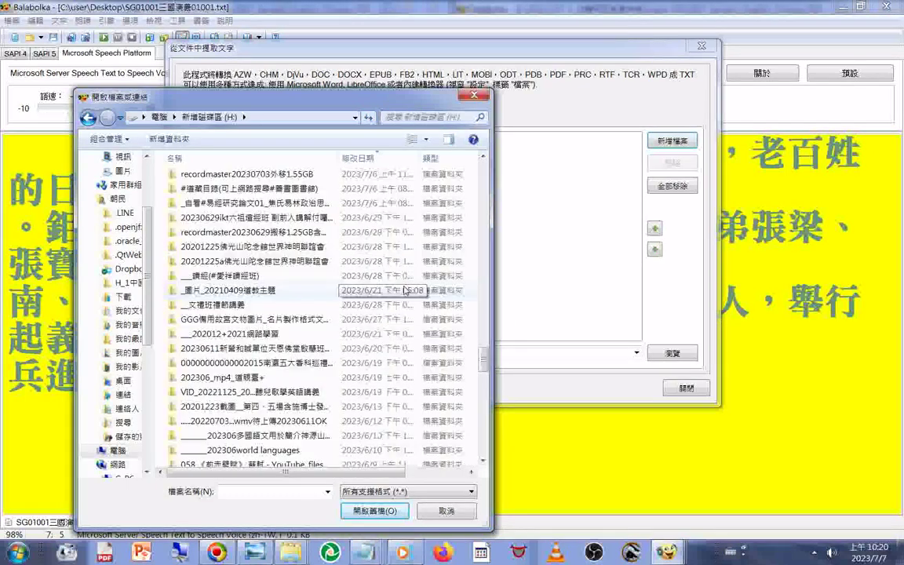
pyautogui.scroll(3, 404, 289)
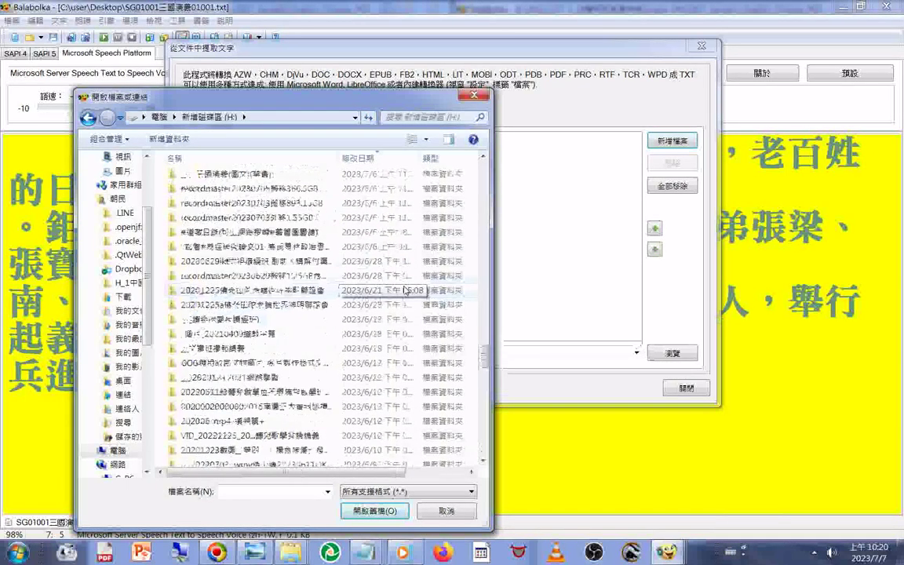
pyautogui.doubleClick(227, 218)
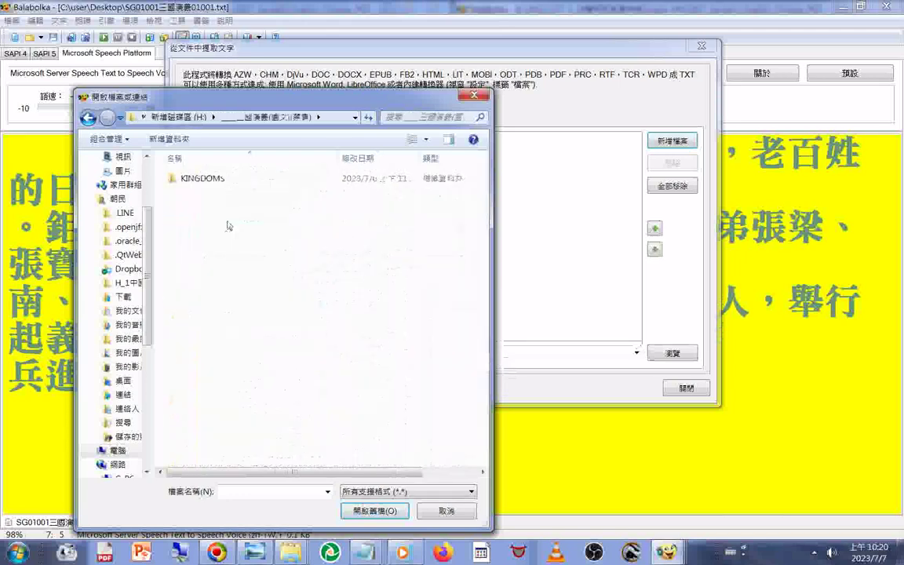
pyautogui.doubleClick(201, 184)
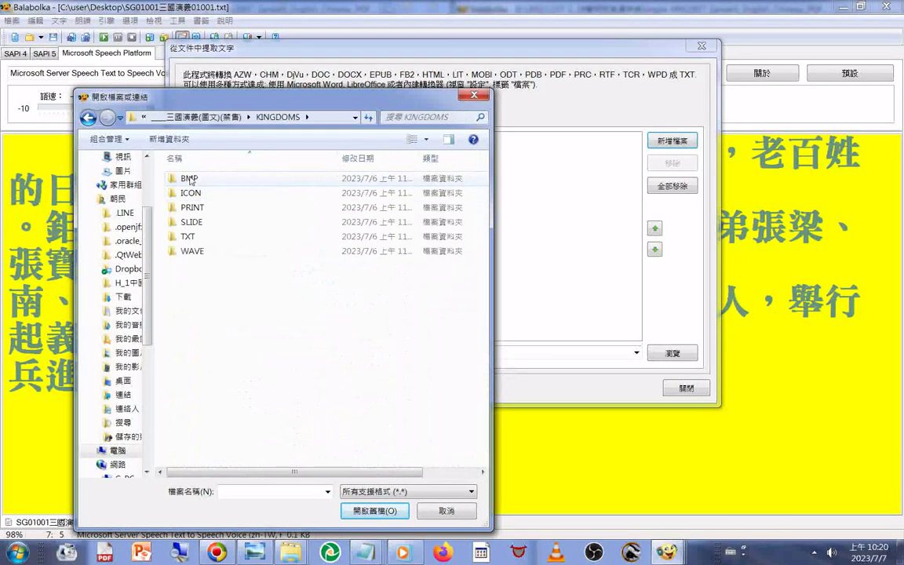
# Browse to BMP\SGA\PICTURE\01 within KINGDOMS and set the file type filter to all files (*.*)
pyautogui.doubleClick(189, 179)
pyautogui.doubleClick(193, 194)
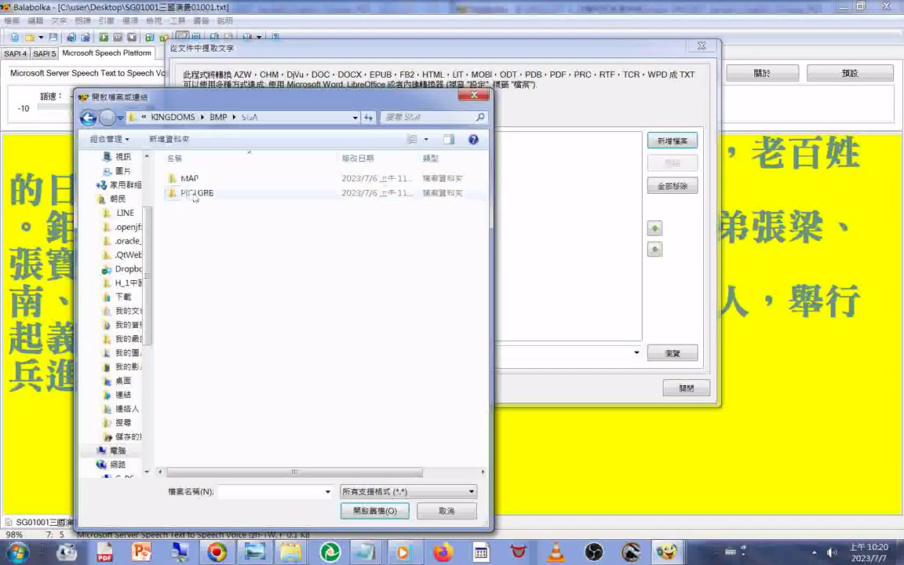
pyautogui.doubleClick(193, 194)
pyautogui.doubleClick(193, 178)
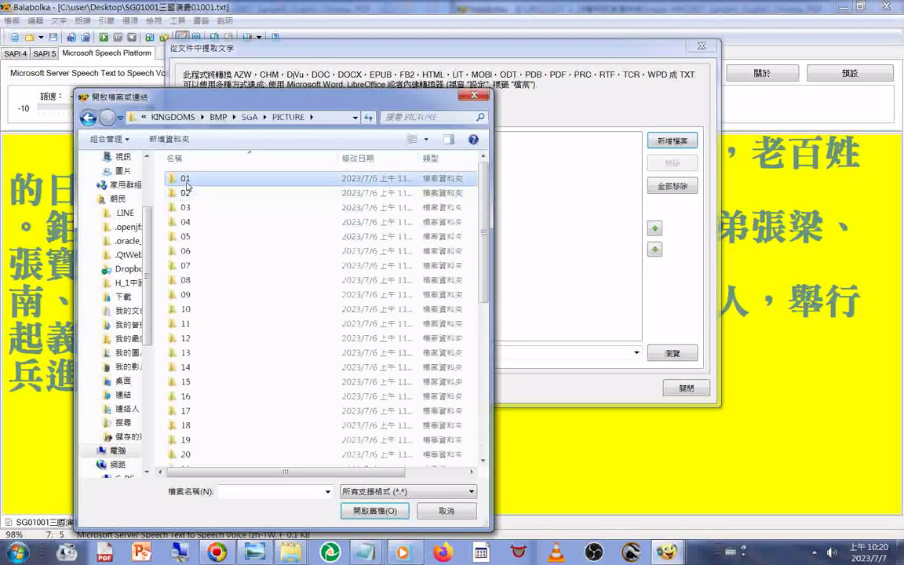
pyautogui.click(360, 493)
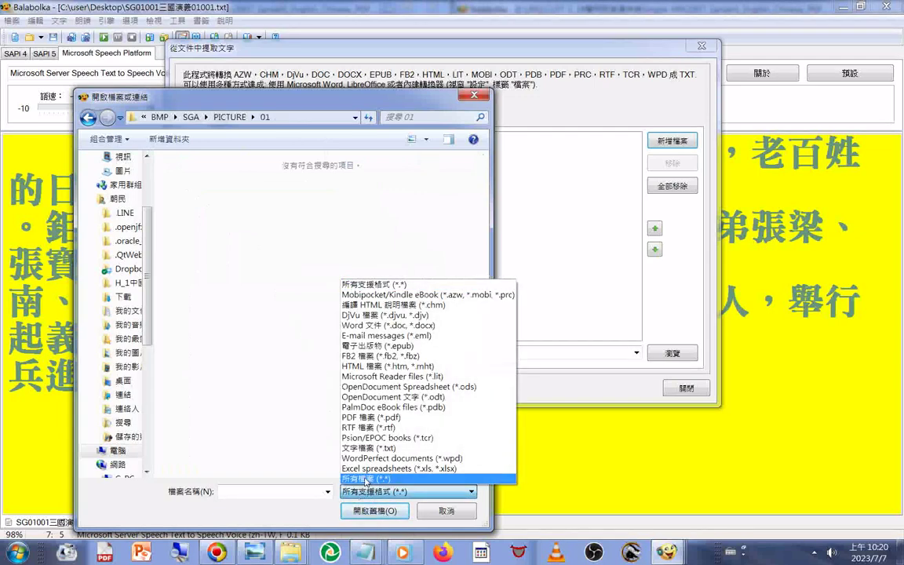
pyautogui.click(365, 480)
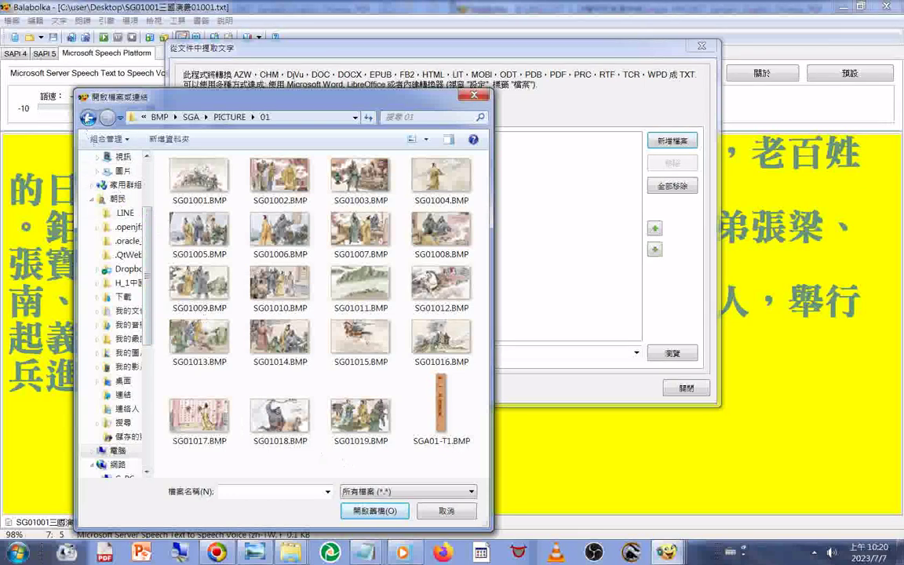
# Return to the KINGDOMS folder and add all the text files in TXT\SGA\SGA01 to the extraction list
pyautogui.click(88, 117)
pyautogui.click(88, 117)
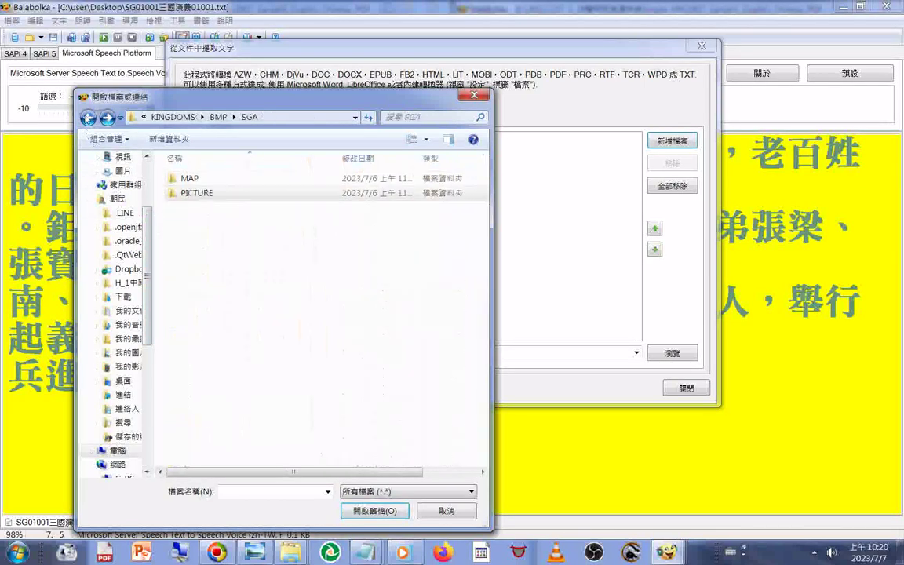
pyautogui.click(88, 117)
pyautogui.click(88, 118)
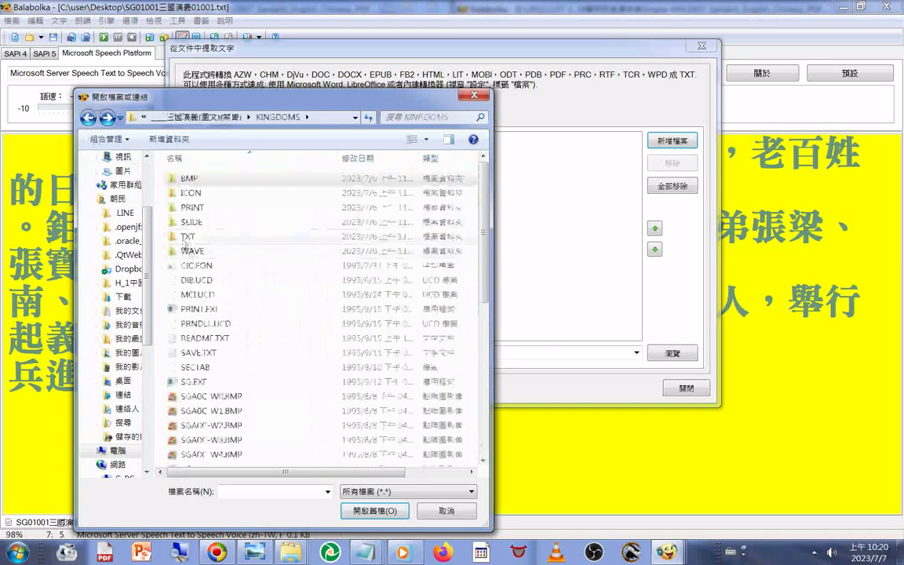
pyautogui.doubleClick(182, 236)
pyautogui.doubleClick(187, 179)
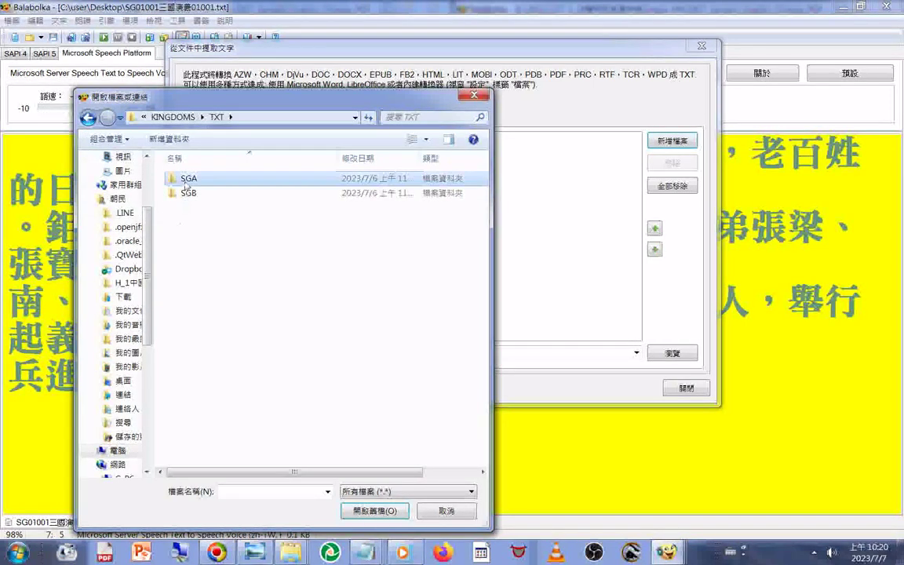
pyautogui.doubleClick(187, 180)
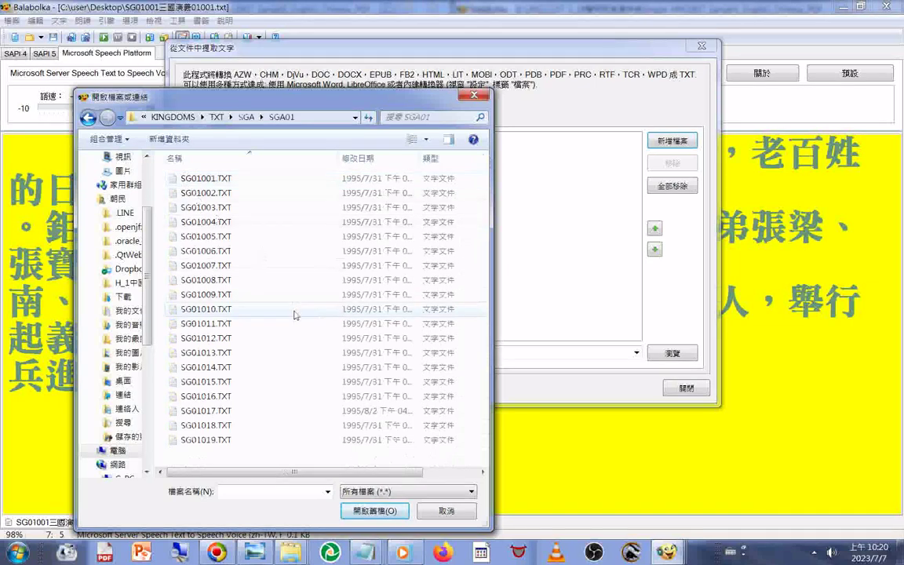
pyautogui.hotkey('ctrl', 'a')
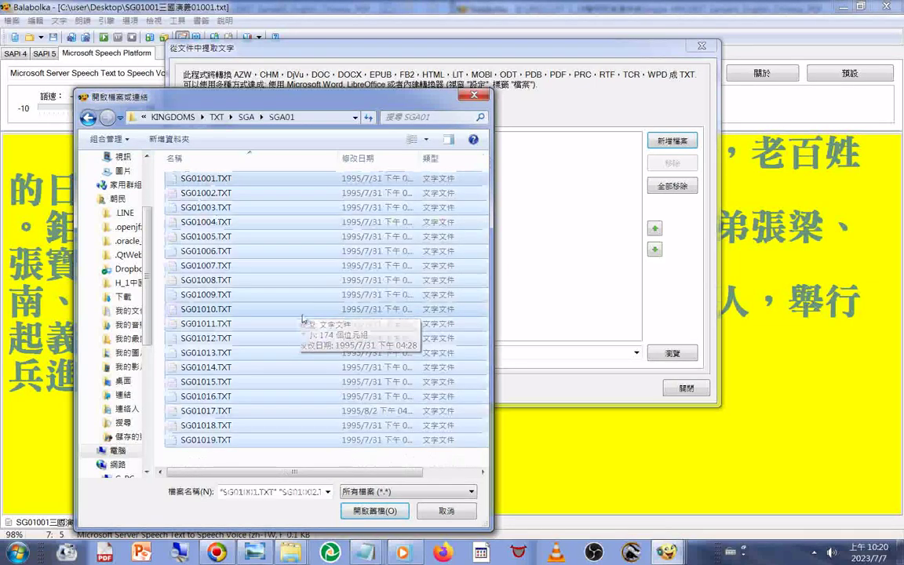
pyautogui.click(374, 510)
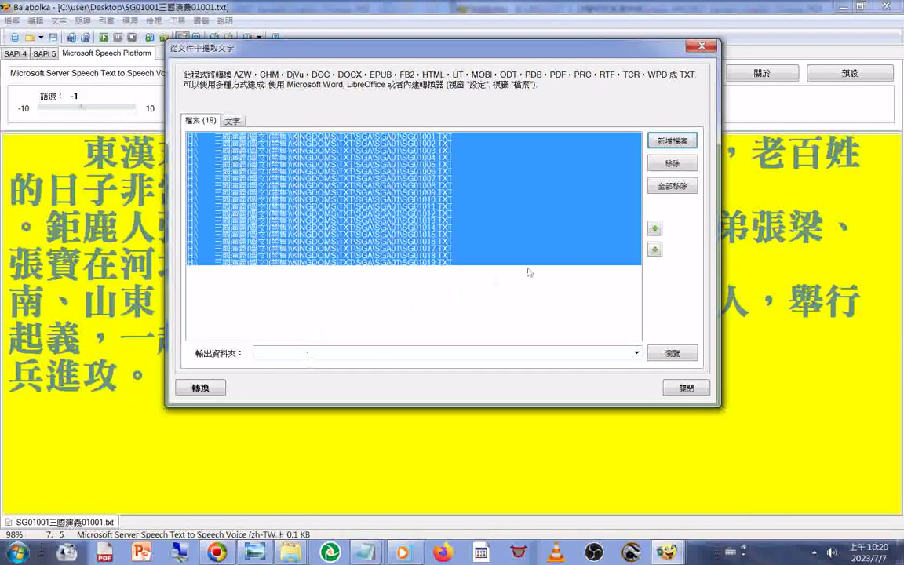
# Choose drive H: as the output location and extend the output folder path to H:\SG三國演義
pyautogui.click(672, 357)
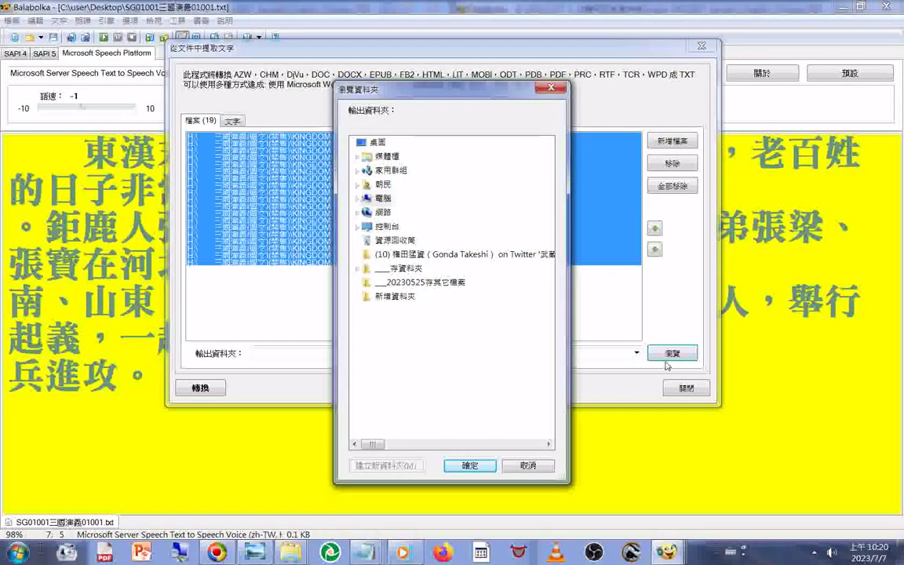
pyautogui.click(389, 203)
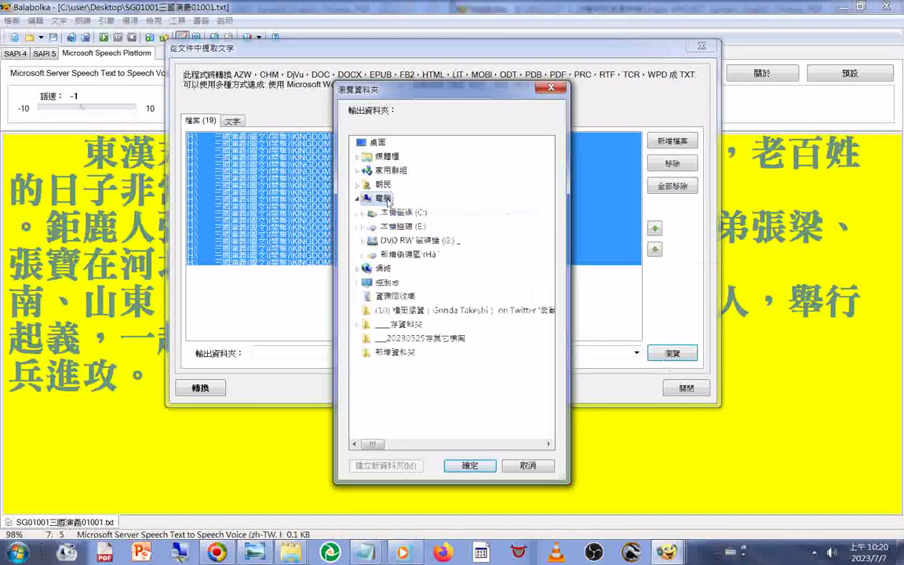
pyautogui.click(405, 255)
pyautogui.click(470, 466)
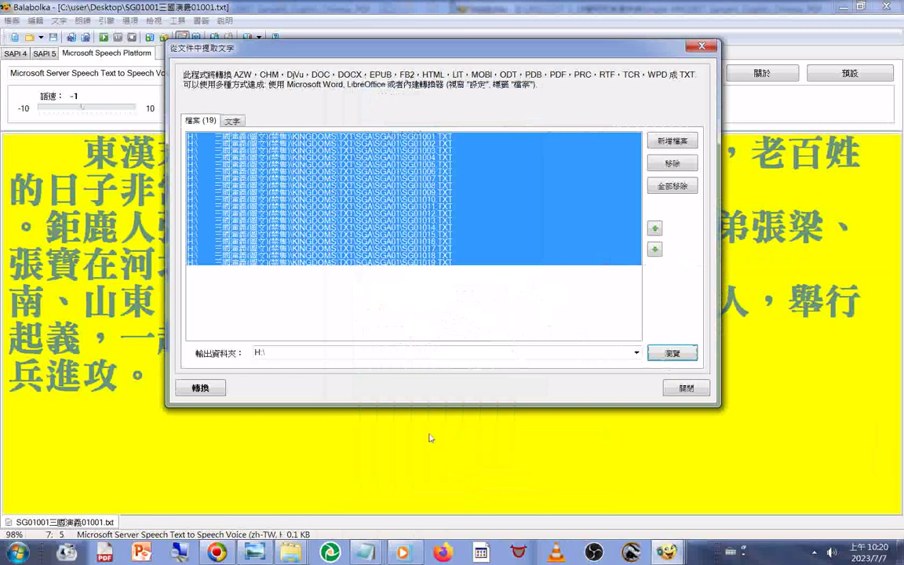
pyautogui.click(285, 354)
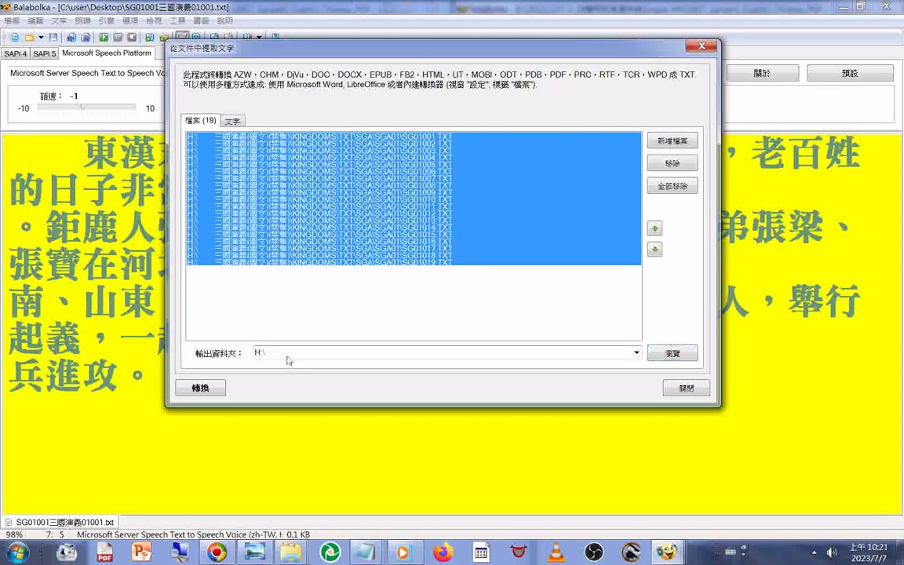
pyautogui.rightClick(287, 360)
pyautogui.click(310, 399)
# Convert the listed files into the combined SG三國演義 file, allowing the output folder to be created, and start the conversion once more
pyautogui.click(233, 121)
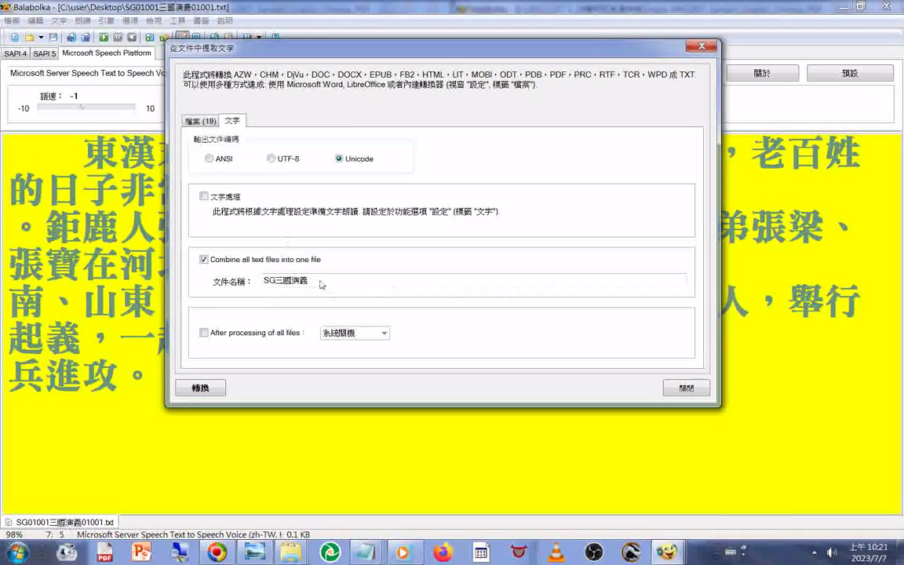
pyautogui.click(200, 388)
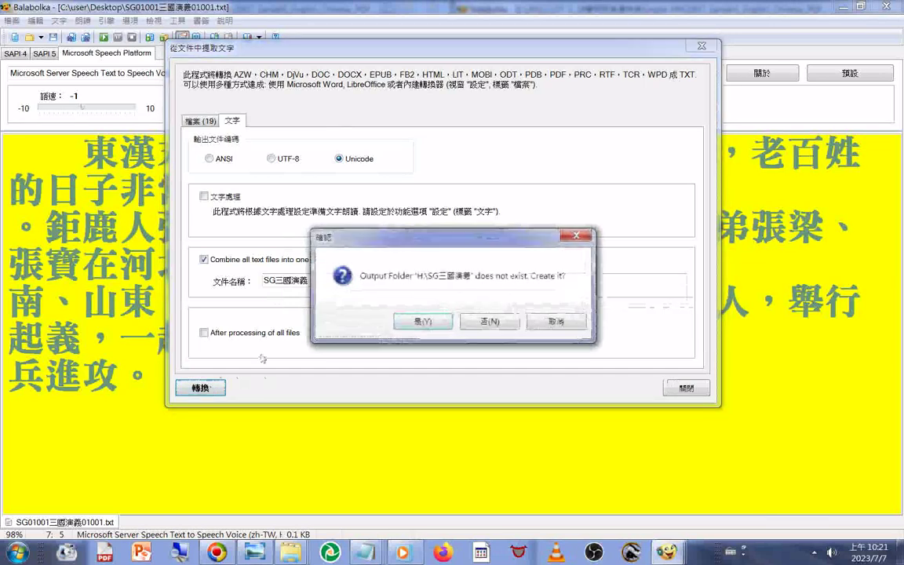
pyautogui.click(418, 324)
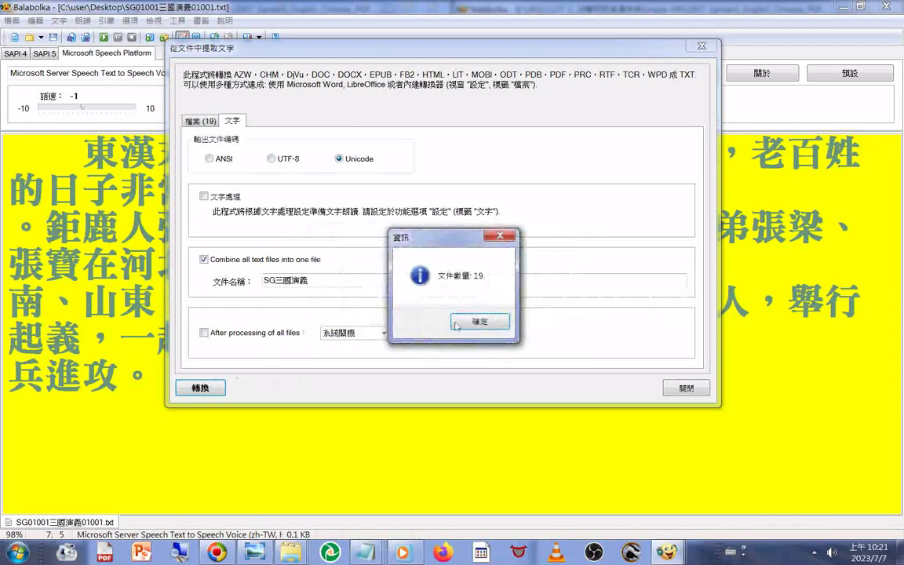
pyautogui.click(478, 322)
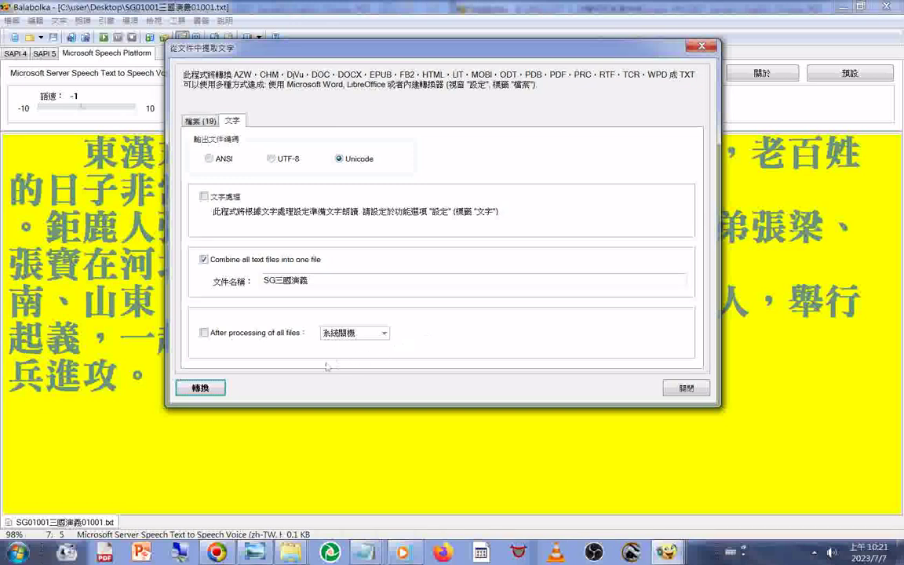
pyautogui.click(201, 388)
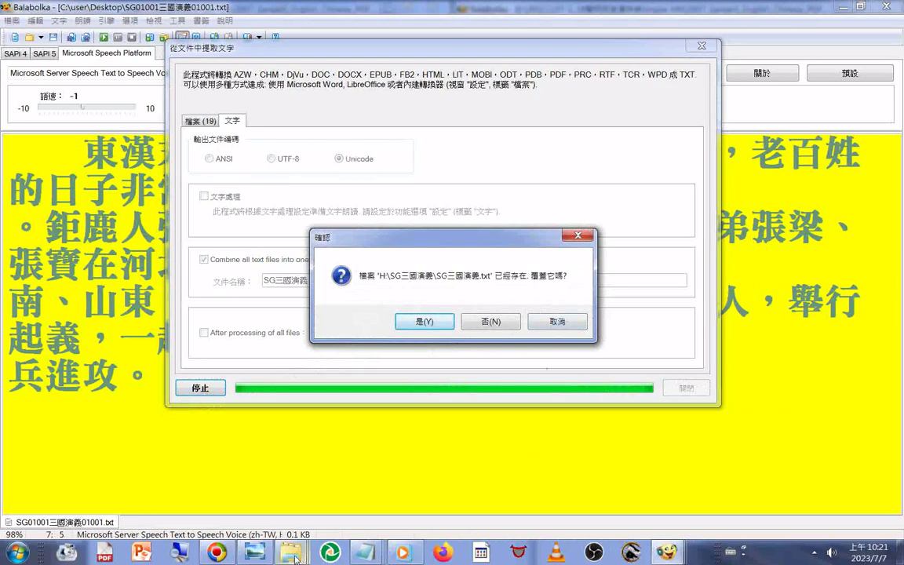
# Switch to the Windows Explorer window showing drive H: and open the new SG三國演義 folder
pyautogui.moveTo(294, 556)
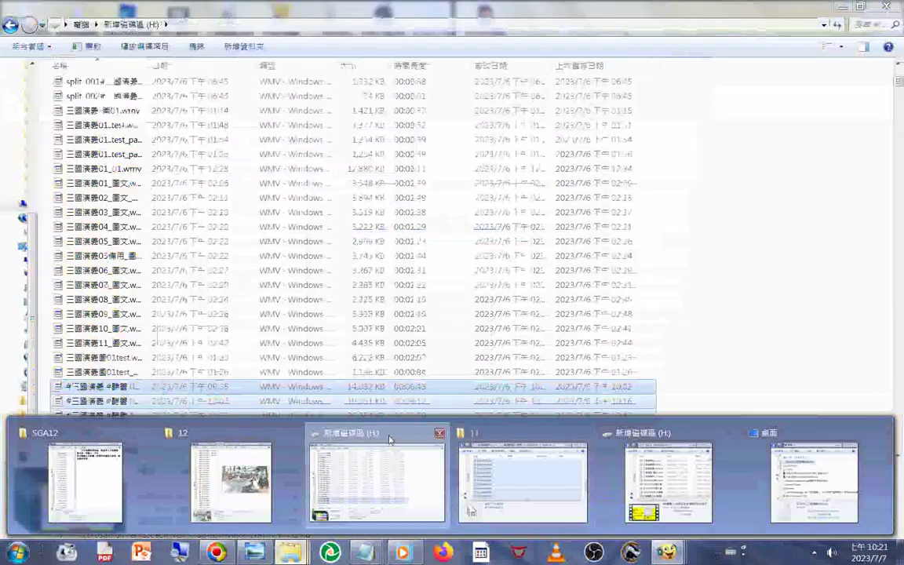
pyautogui.click(388, 436)
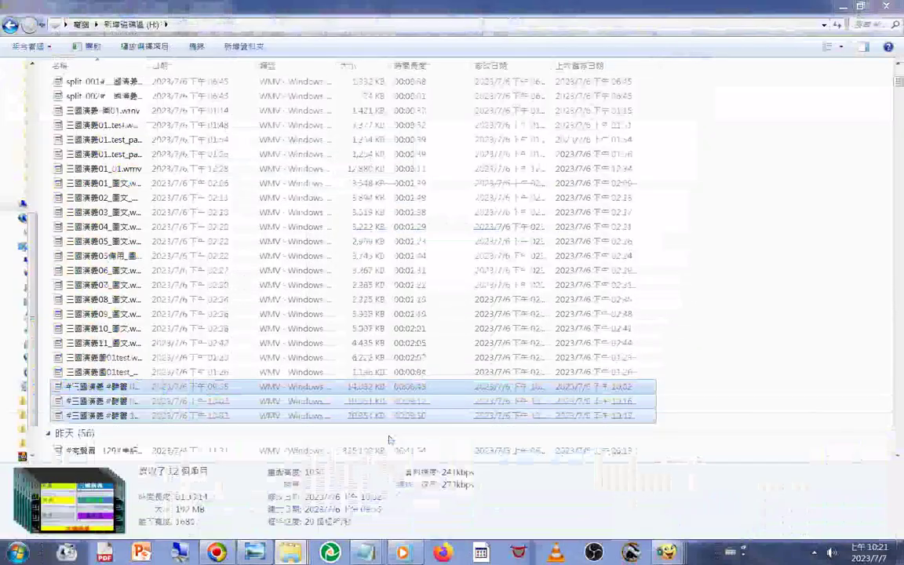
pyautogui.scroll(-3, 388, 424)
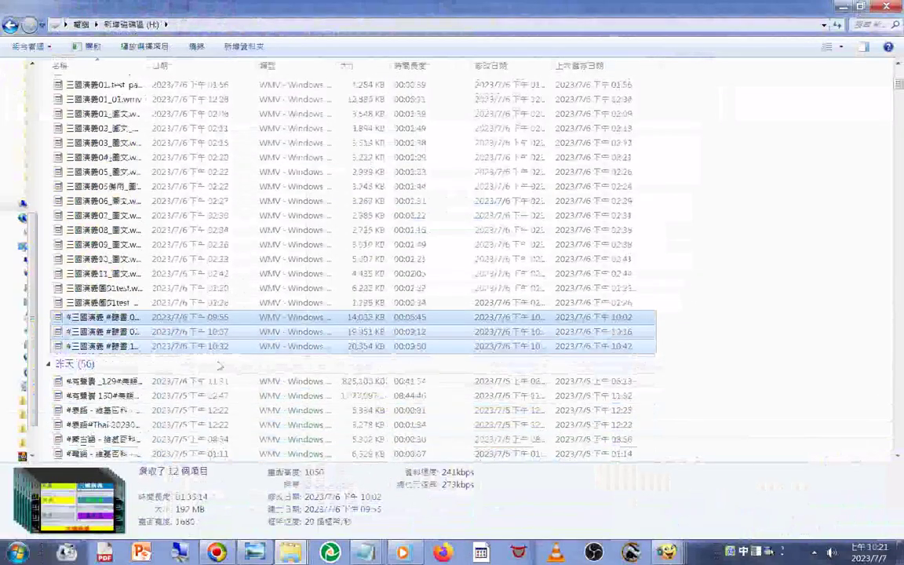
pyautogui.scroll(5, 309, 165)
pyautogui.scroll(5, 189, 154)
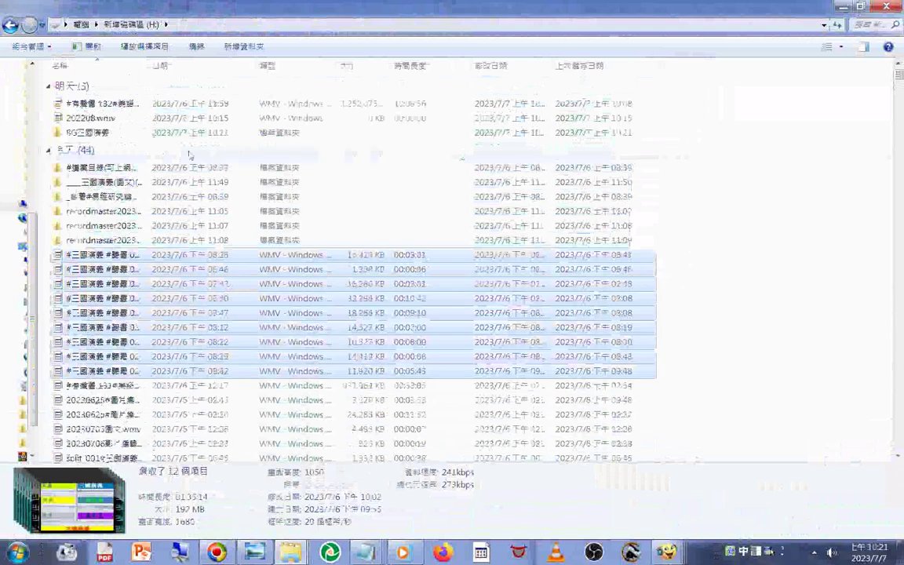
pyautogui.doubleClick(104, 134)
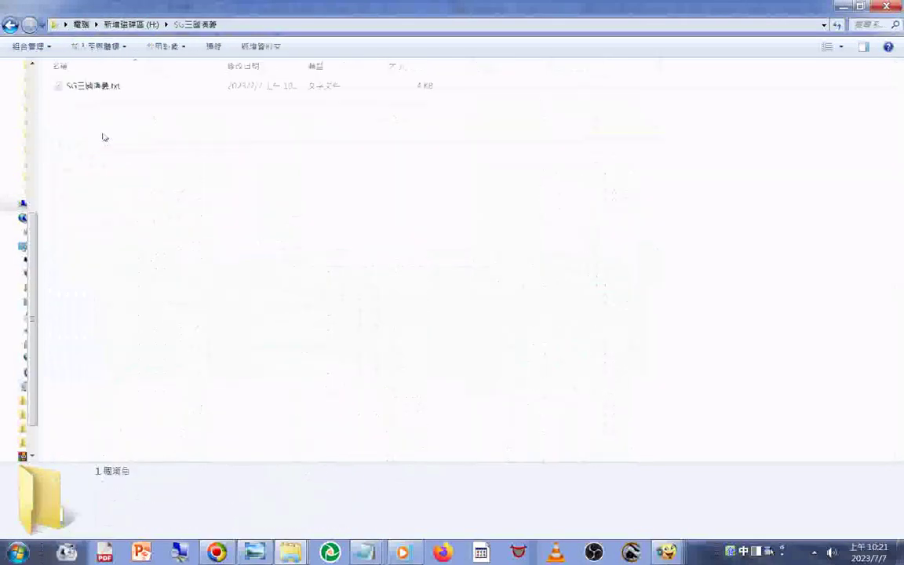
# Open SG三國演義.txt in a maximized WordPad window and review the combined text from its end back to the beginning
pyautogui.click(102, 93)
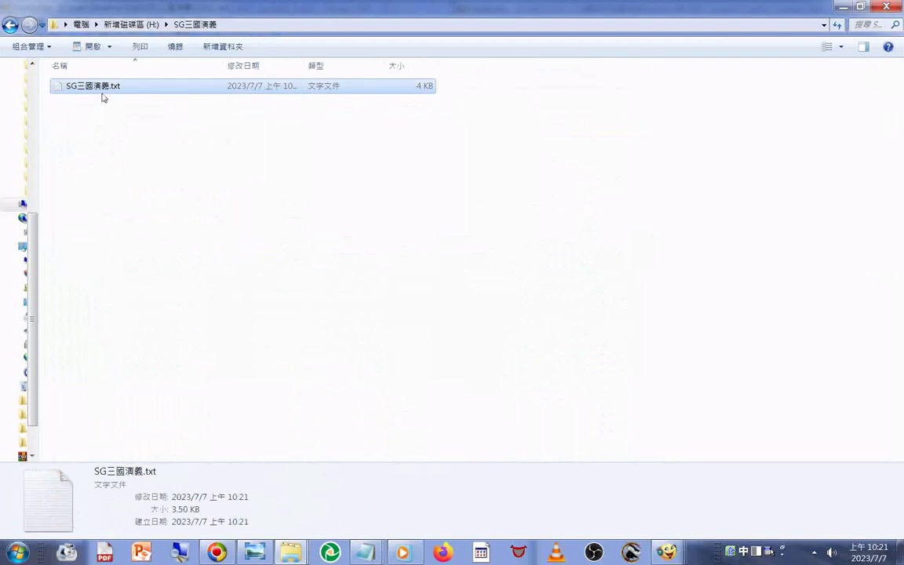
pyautogui.doubleClick(102, 96)
pyautogui.moveTo(382, 281); pyautogui.dragTo(401, 113)
pyautogui.moveTo(506, 233); pyautogui.dragTo(506, 338)
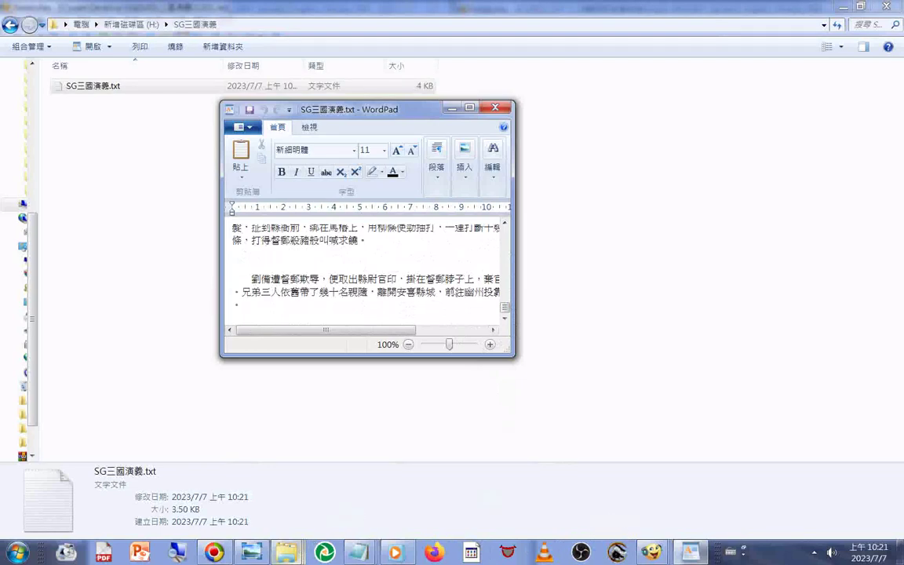
pyautogui.click(470, 109)
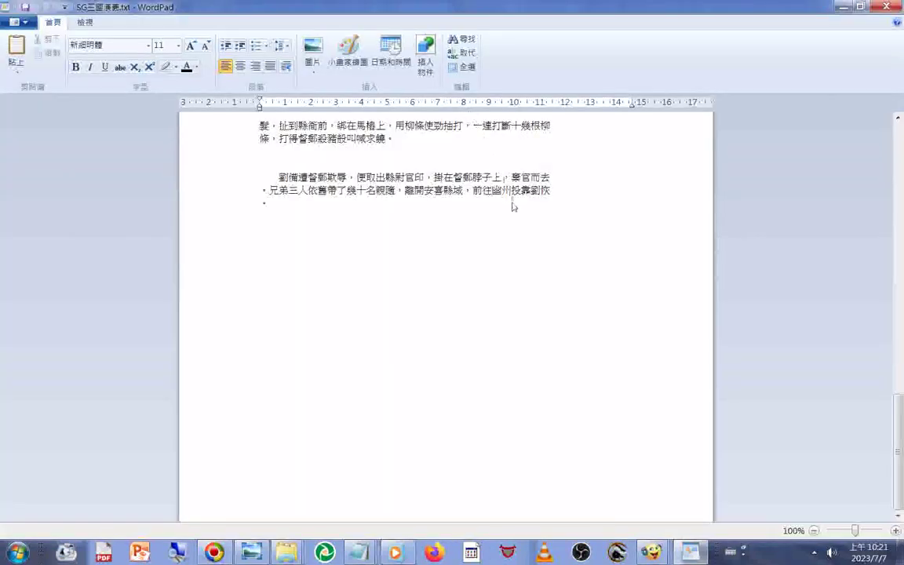
pyautogui.hotkey('ctrl', 'Home')
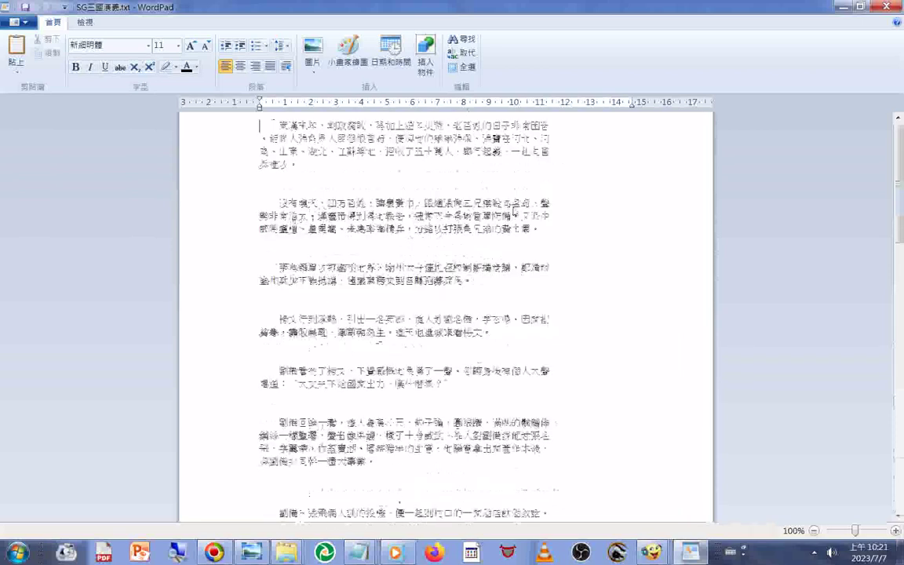